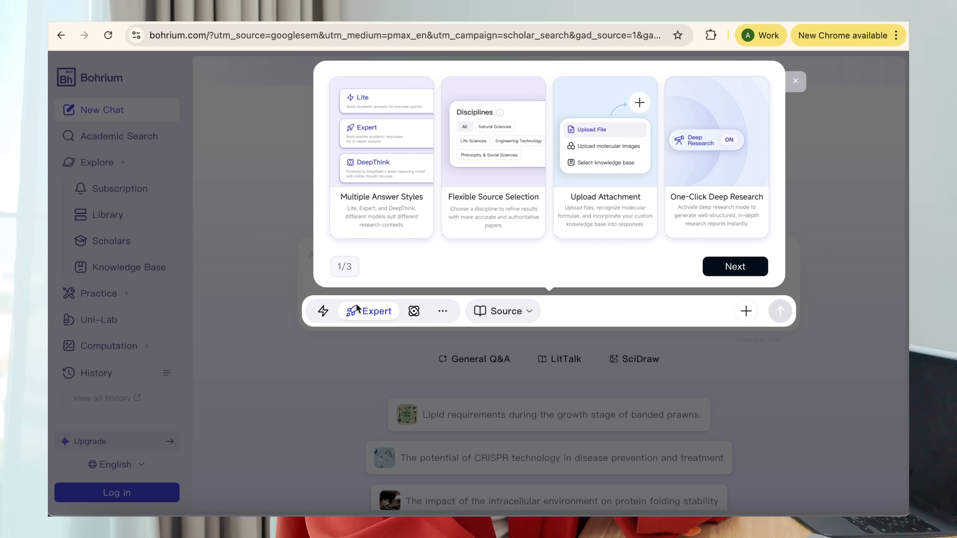
Step: Step through the 1/3 and 2/3 feature tour cards until the onboarding tour closes
{"action": "left_click", "coordinate": [741, 269]}
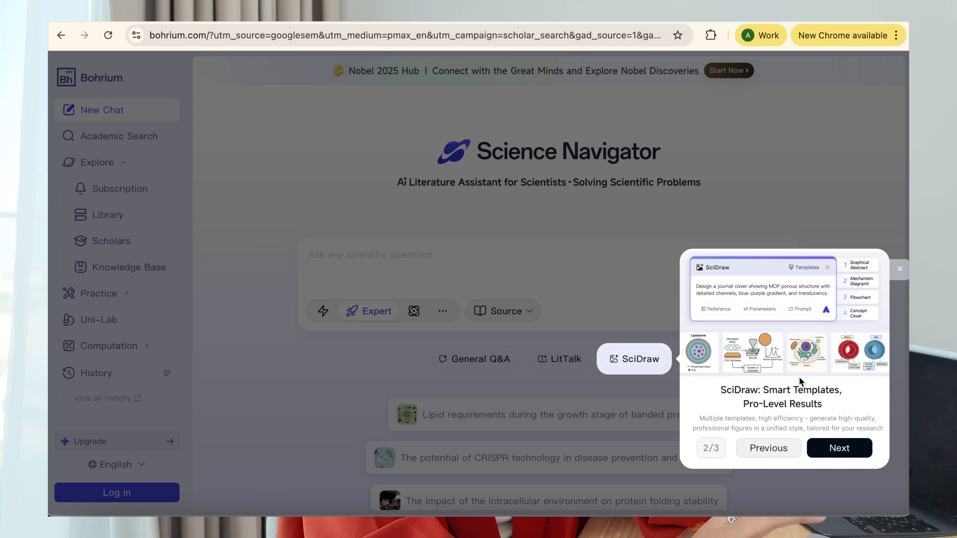
{"action": "left_click", "coordinate": [840, 451]}
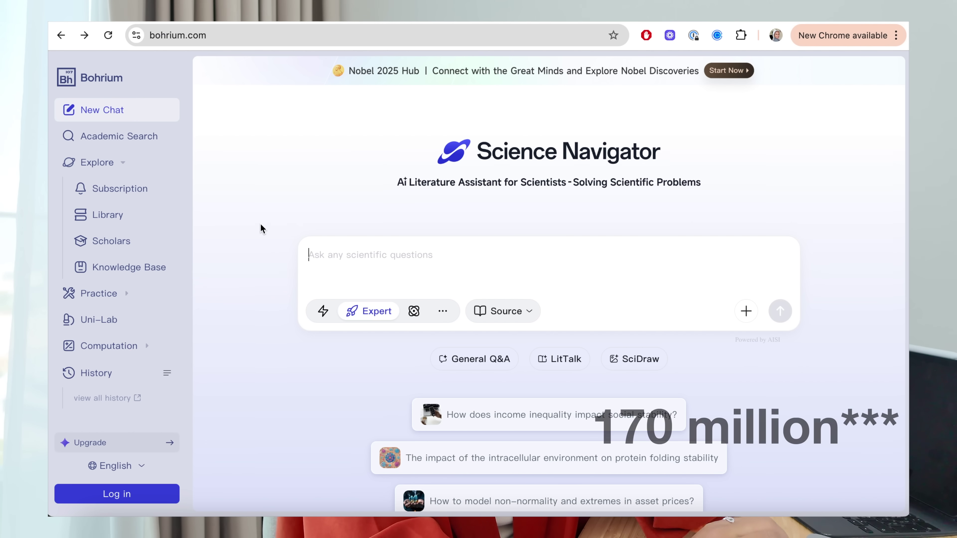
{"action": "scroll", "coordinate": [261, 226], "scroll_direction": "down", "scroll_amount": 3}
Step: Scroll the Science Navigator home page down to the Recommended paper and scholar cards
{"action": "scroll", "coordinate": [261, 226], "scroll_direction": "down", "scroll_amount": 5}
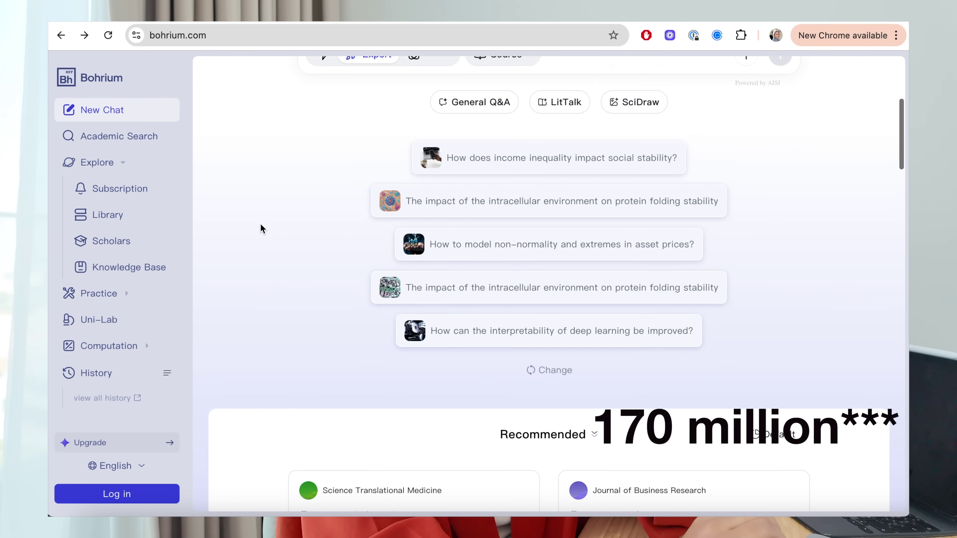
{"action": "scroll", "coordinate": [261, 225], "scroll_direction": "down", "scroll_amount": 7}
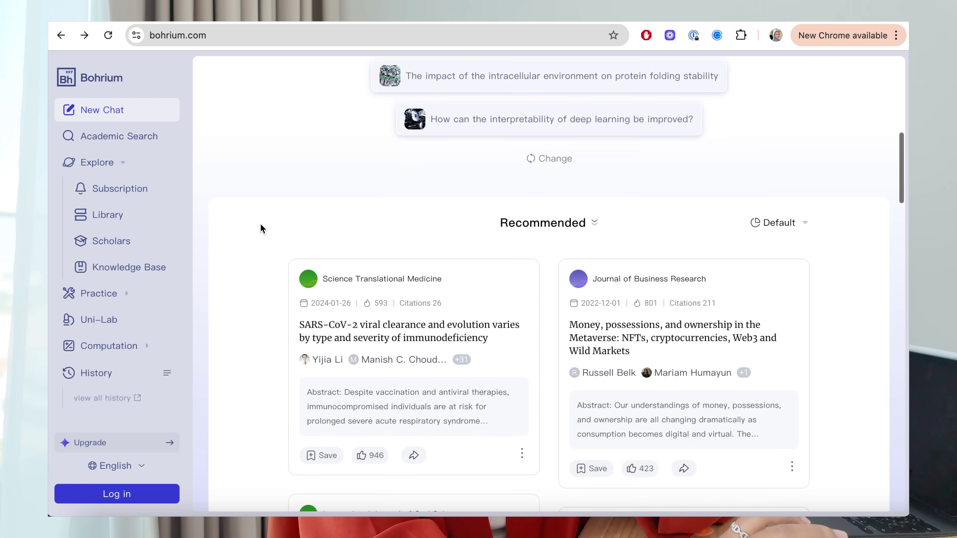
{"action": "scroll", "coordinate": [261, 228], "scroll_direction": "down", "scroll_amount": 12}
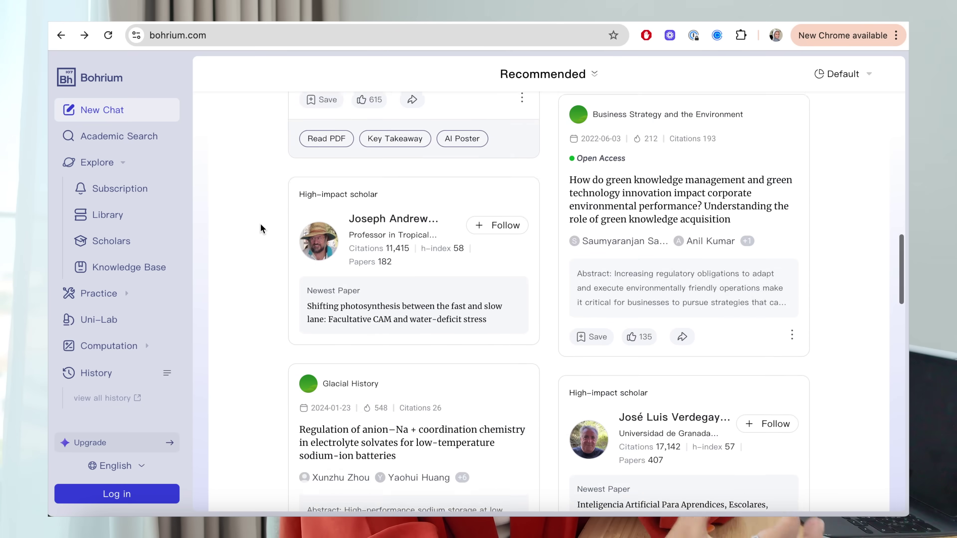
{"action": "scroll", "coordinate": [261, 228], "scroll_direction": "down", "scroll_amount": 2}
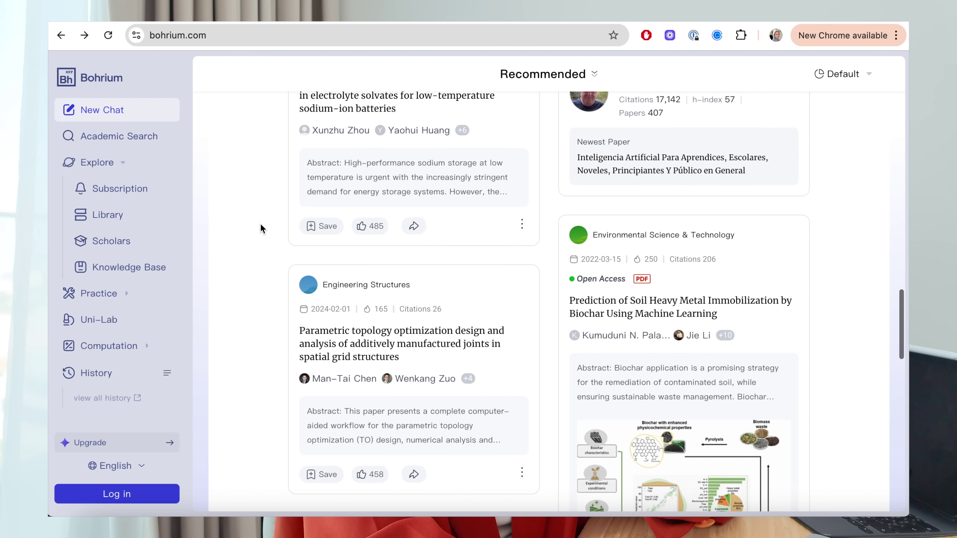
{"action": "scroll", "coordinate": [261, 228], "scroll_direction": "down", "scroll_amount": 1}
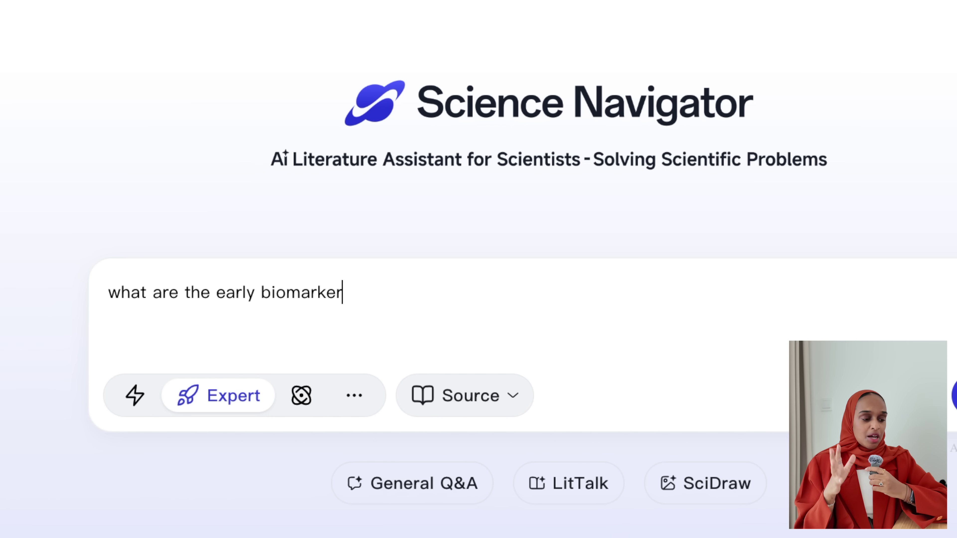
Step: Submit the question on early biomarkers of Parkinson's disease in DeepThink mode
{"action": "type", "text": "s o"}
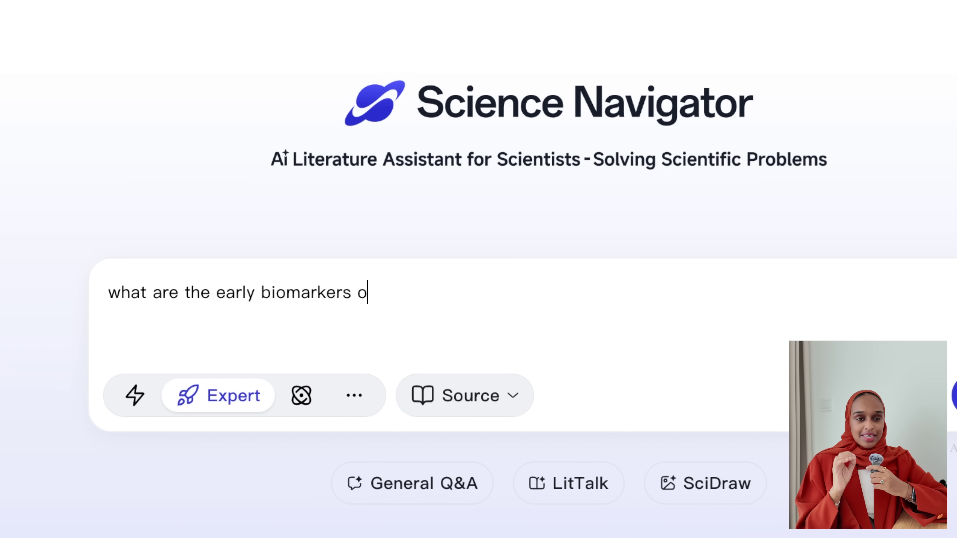
{"action": "type", "text": "f parkinsons i"}
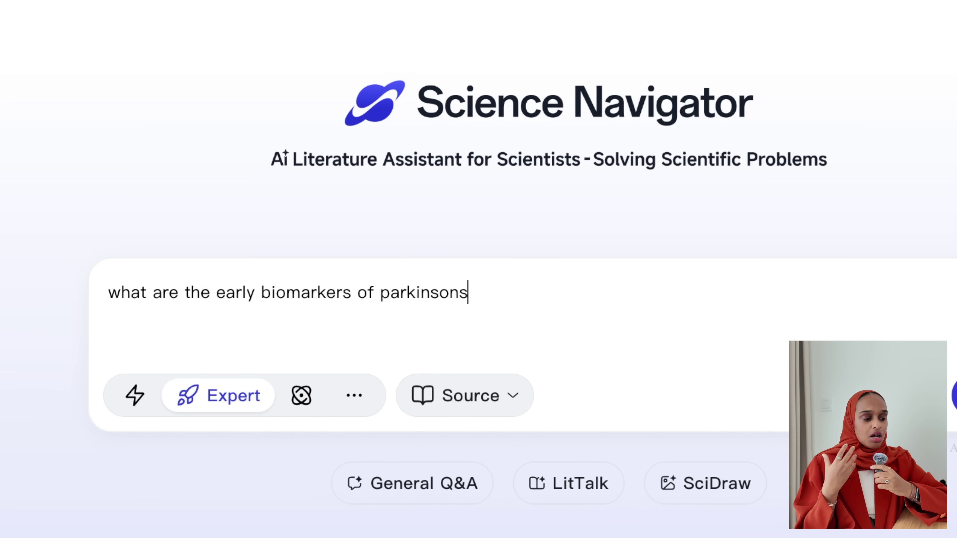
{"action": "key", "text": "BackSpace"}
{"action": "key", "text": "BackSpace"}
{"action": "key", "text": "BackSpace"}
{"action": "type", "text": "'s disease"}
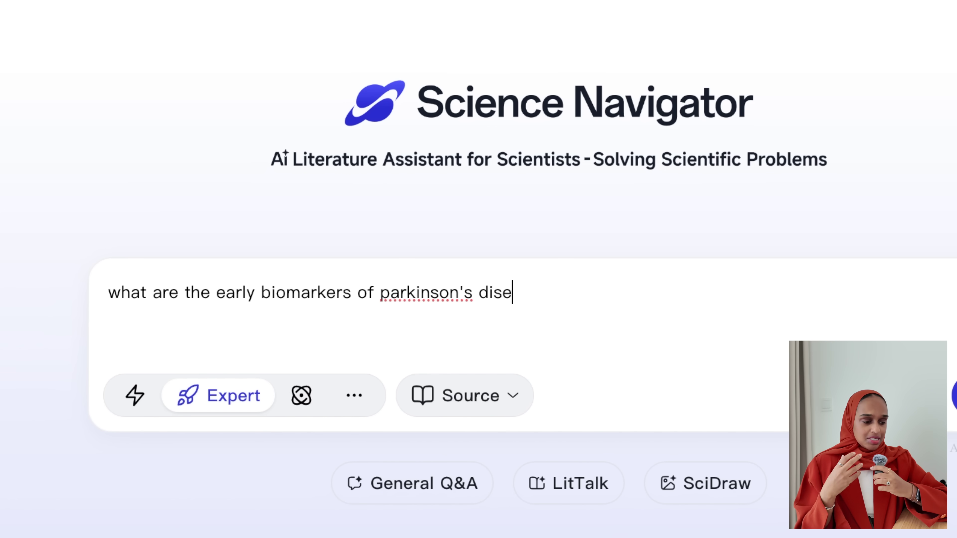
{"action": "left_click", "coordinate": [135, 395]}
{"action": "mouse_move", "coordinate": [362, 321]}
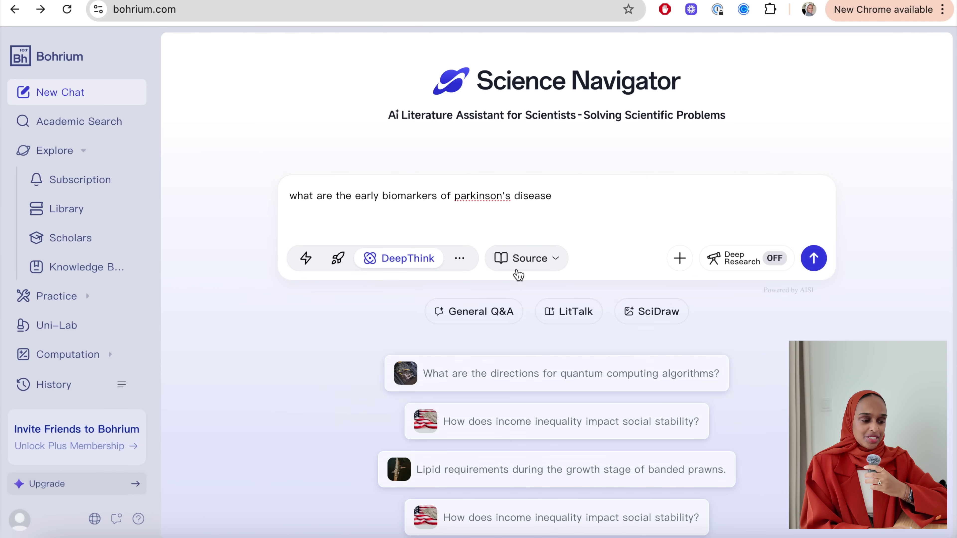
{"action": "mouse_move", "coordinate": [519, 273]}
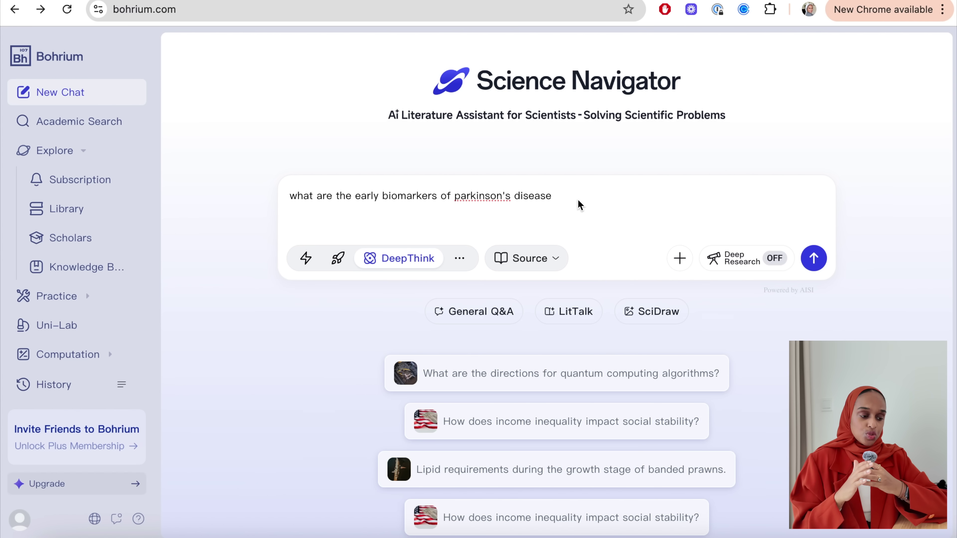
{"action": "left_click", "coordinate": [811, 260]}
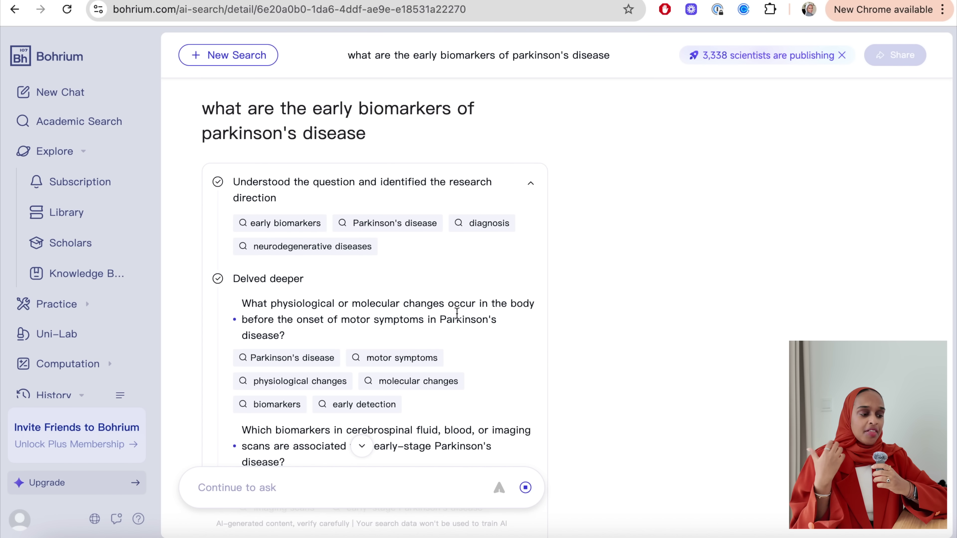
Step: Read through the finished answer and its 24 references, briefly highlighting the 2024 review passage
{"action": "scroll", "coordinate": [455, 315], "scroll_direction": "down", "scroll_amount": 6}
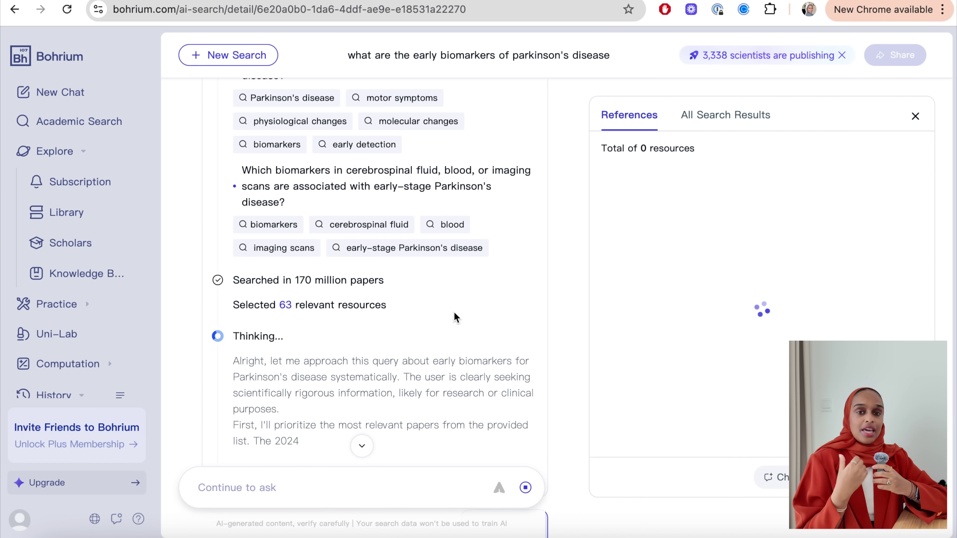
{"action": "scroll", "coordinate": [454, 311], "scroll_direction": "down", "scroll_amount": 2}
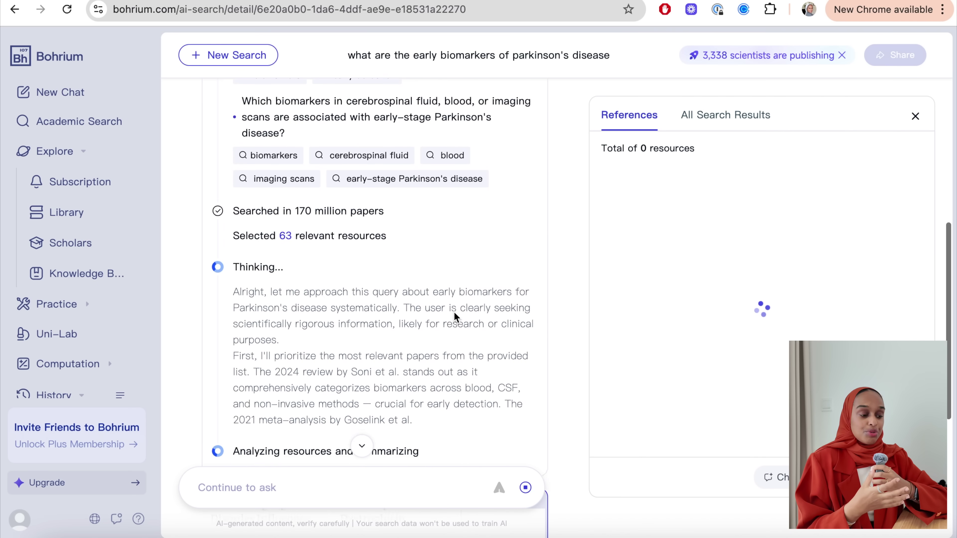
{"action": "scroll", "coordinate": [454, 312], "scroll_direction": "down", "scroll_amount": 3}
{"action": "scroll", "coordinate": [454, 312], "scroll_direction": "down", "scroll_amount": 1}
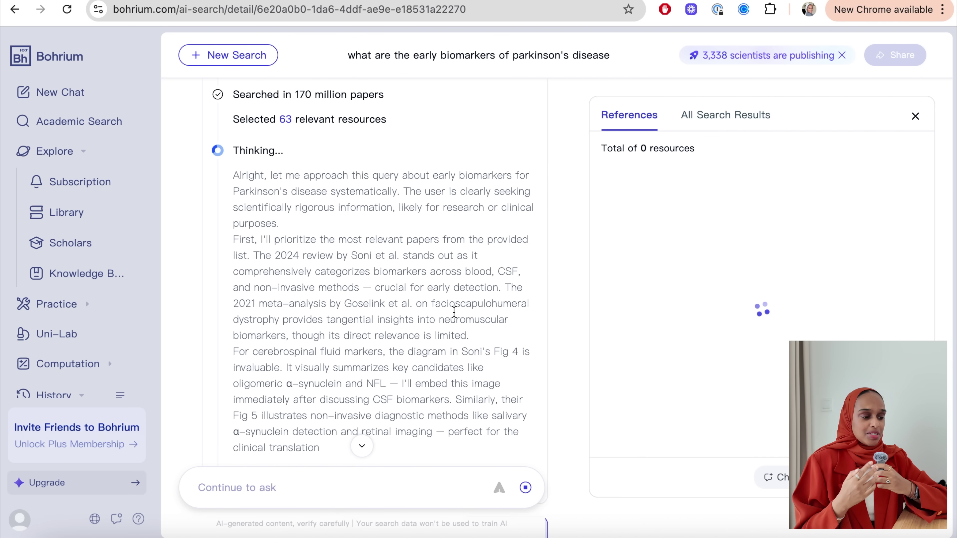
{"action": "scroll", "coordinate": [454, 312], "scroll_direction": "up", "scroll_amount": 5}
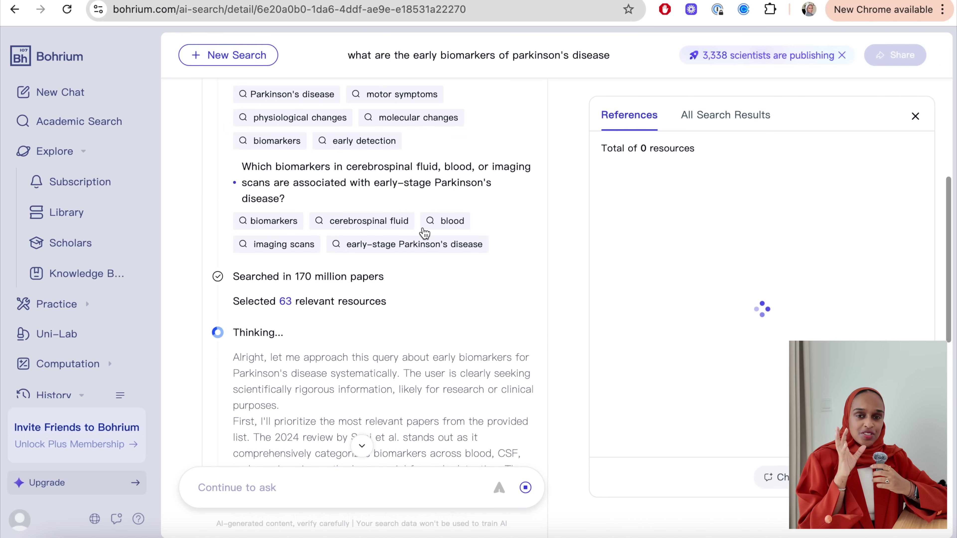
{"action": "scroll", "coordinate": [454, 288], "scroll_direction": "down", "scroll_amount": 7}
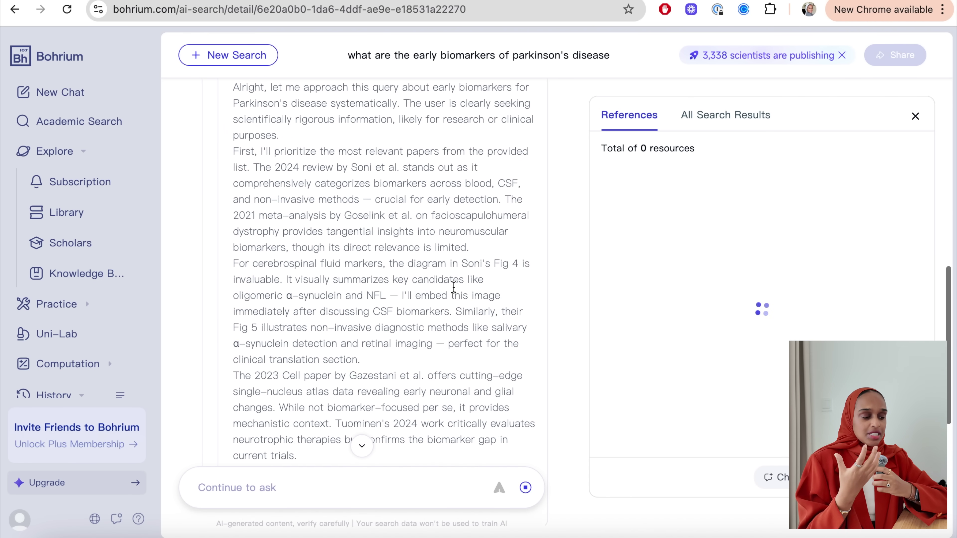
{"action": "scroll", "coordinate": [454, 288], "scroll_direction": "down", "scroll_amount": 1}
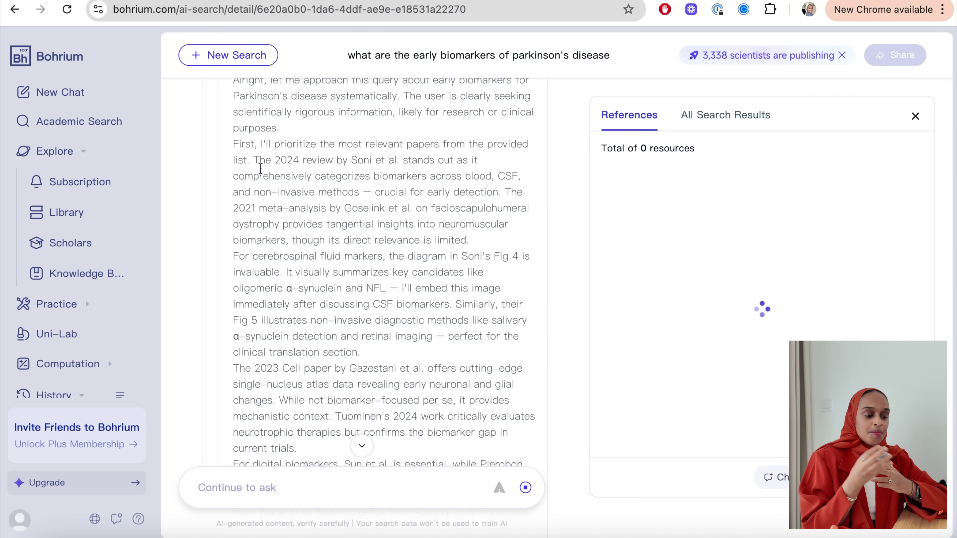
{"action": "left_click_drag", "start_coordinate": [254, 162], "coordinate": [394, 243]}
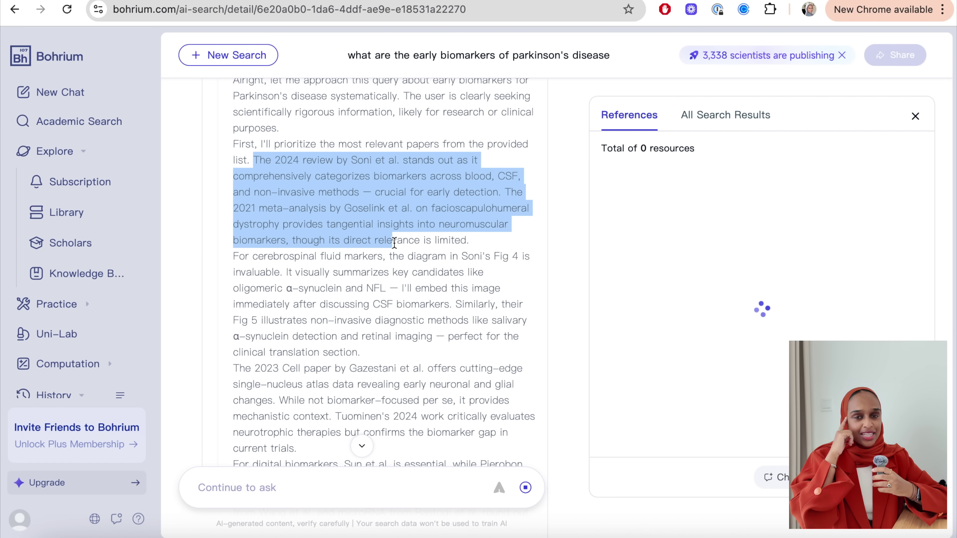
{"action": "left_click", "coordinate": [404, 288]}
{"action": "scroll", "coordinate": [404, 288], "scroll_direction": "down", "scroll_amount": 1}
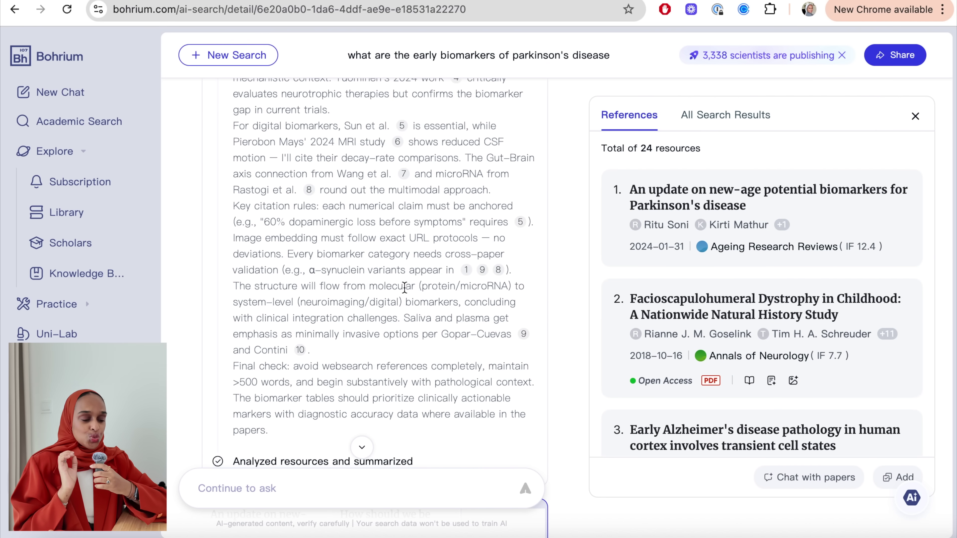
Step: Switch the side panel from References to all 93 search results and browse them
{"action": "scroll", "coordinate": [609, 236], "scroll_direction": "down", "scroll_amount": 2}
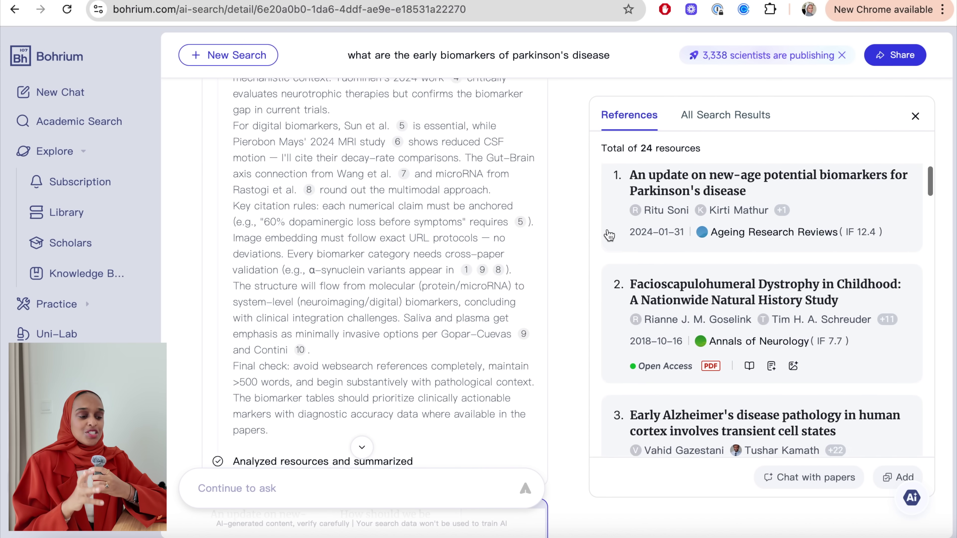
{"action": "scroll", "coordinate": [609, 235], "scroll_direction": "down", "scroll_amount": 3}
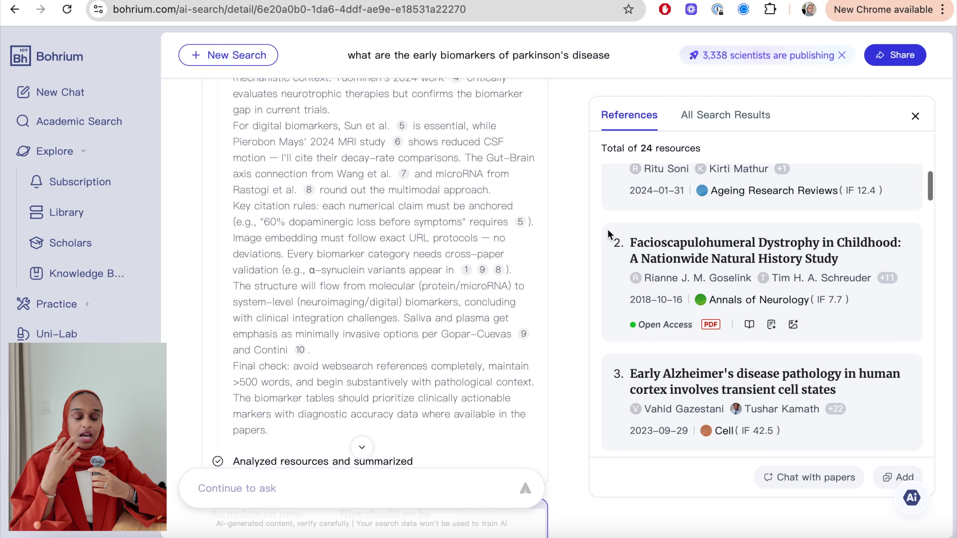
{"action": "scroll", "coordinate": [609, 235], "scroll_direction": "down", "scroll_amount": 2}
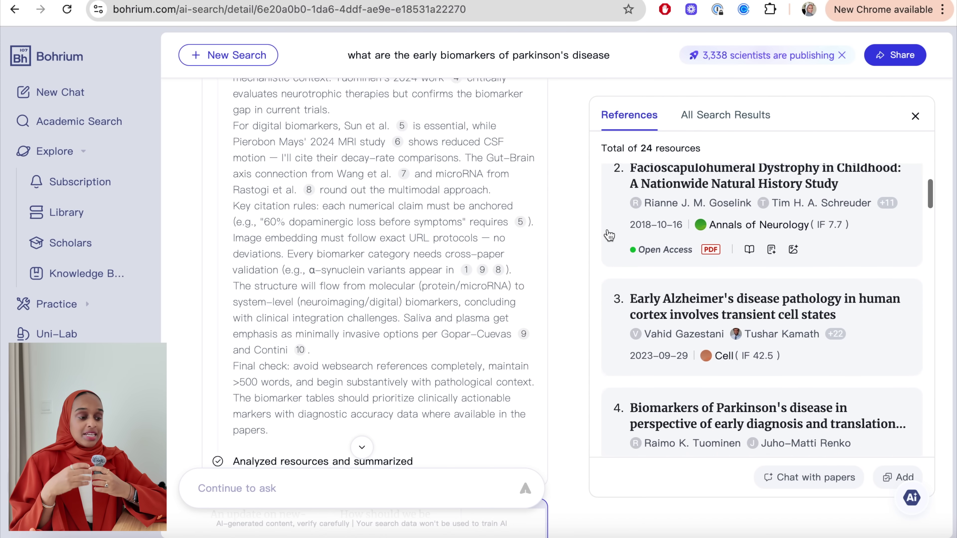
{"action": "scroll", "coordinate": [609, 235], "scroll_direction": "down", "scroll_amount": 3}
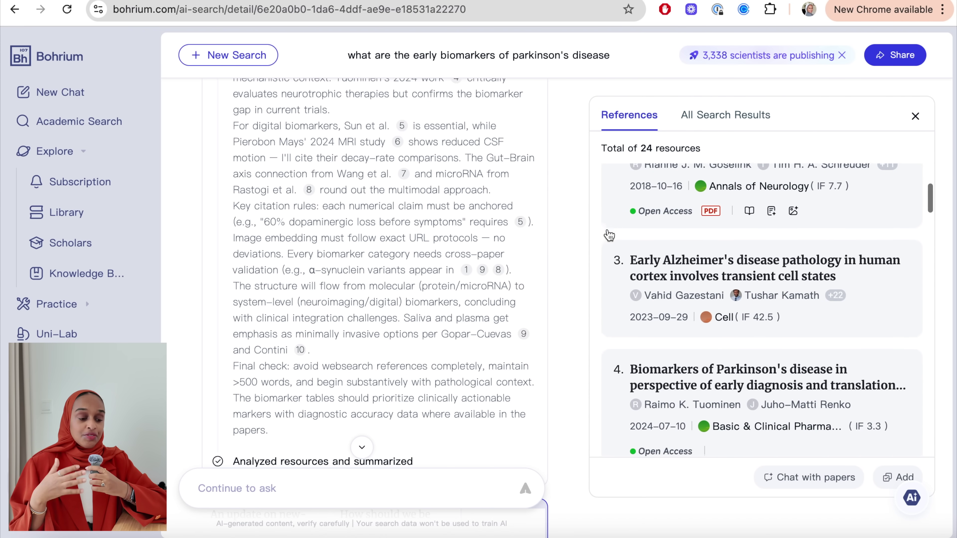
{"action": "scroll", "coordinate": [609, 235], "scroll_direction": "down", "scroll_amount": 2}
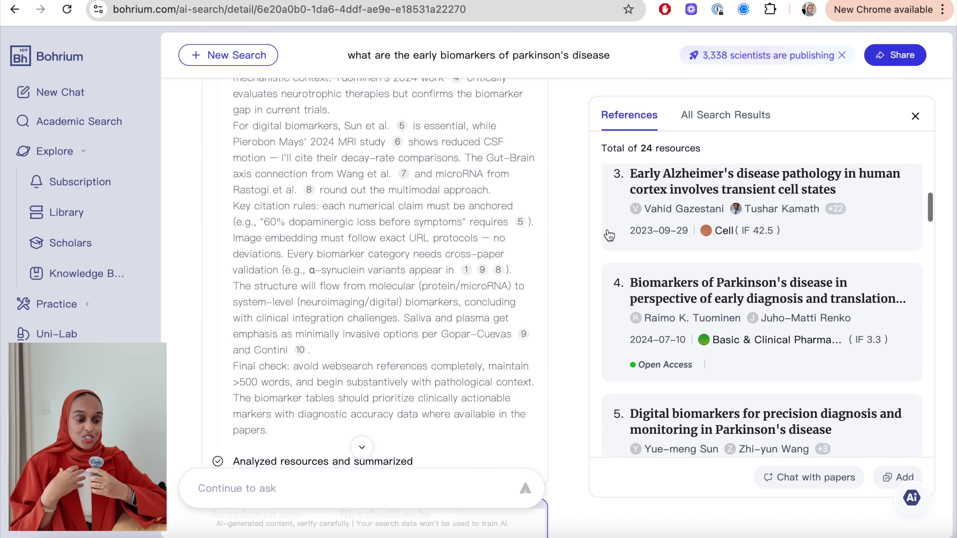
{"action": "left_click", "coordinate": [725, 114]}
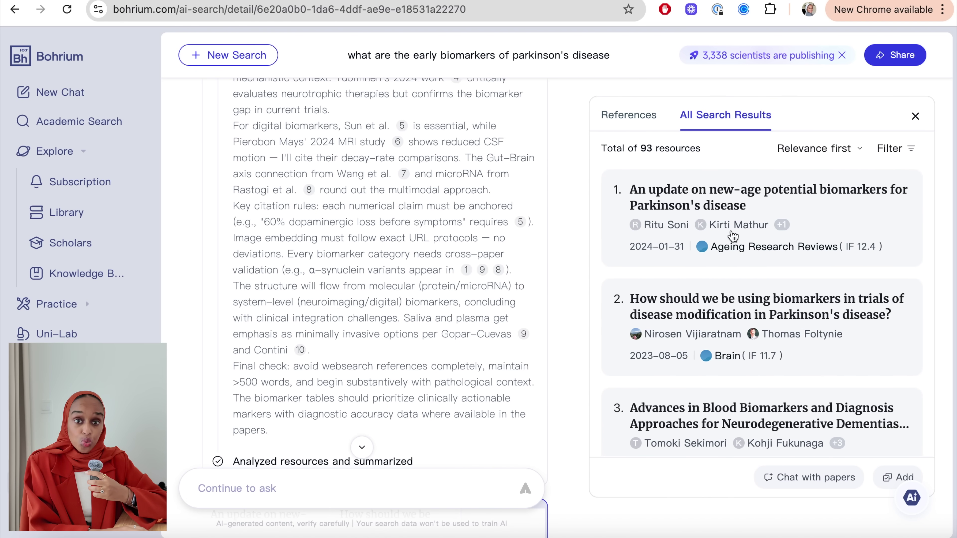
{"action": "scroll", "coordinate": [732, 237], "scroll_direction": "down", "scroll_amount": 3}
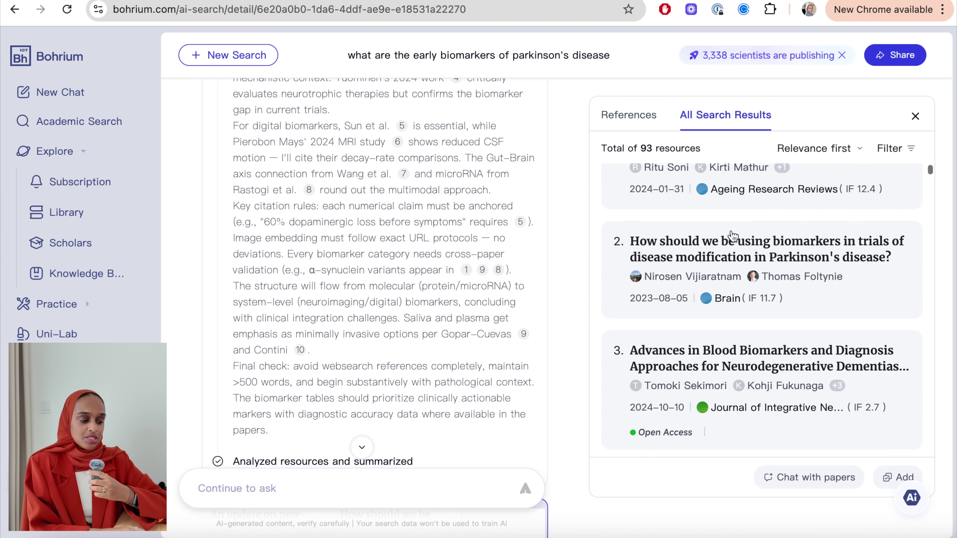
{"action": "scroll", "coordinate": [732, 236], "scroll_direction": "down", "scroll_amount": 1}
{"action": "mouse_move", "coordinate": [732, 236]}
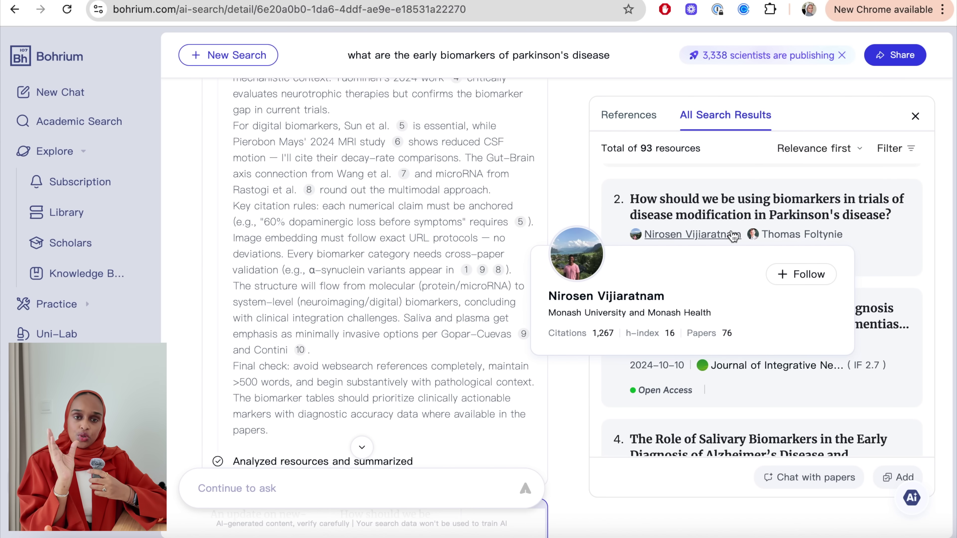
{"action": "scroll", "coordinate": [732, 236], "scroll_direction": "down", "scroll_amount": 1}
{"action": "scroll", "coordinate": [776, 238], "scroll_direction": "down", "scroll_amount": 1}
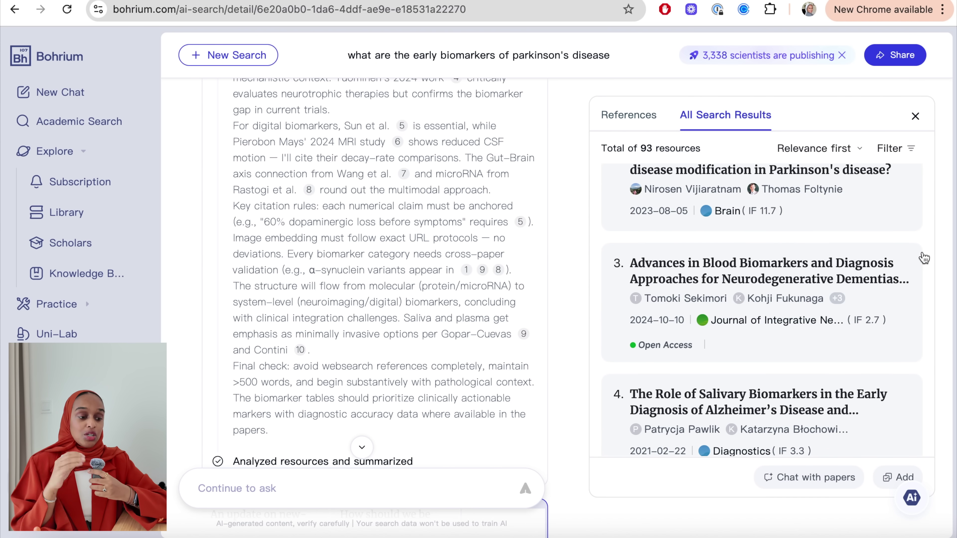
{"action": "scroll", "coordinate": [924, 258], "scroll_direction": "down", "scroll_amount": 3}
{"action": "scroll", "coordinate": [923, 258], "scroll_direction": "down", "scroll_amount": 10}
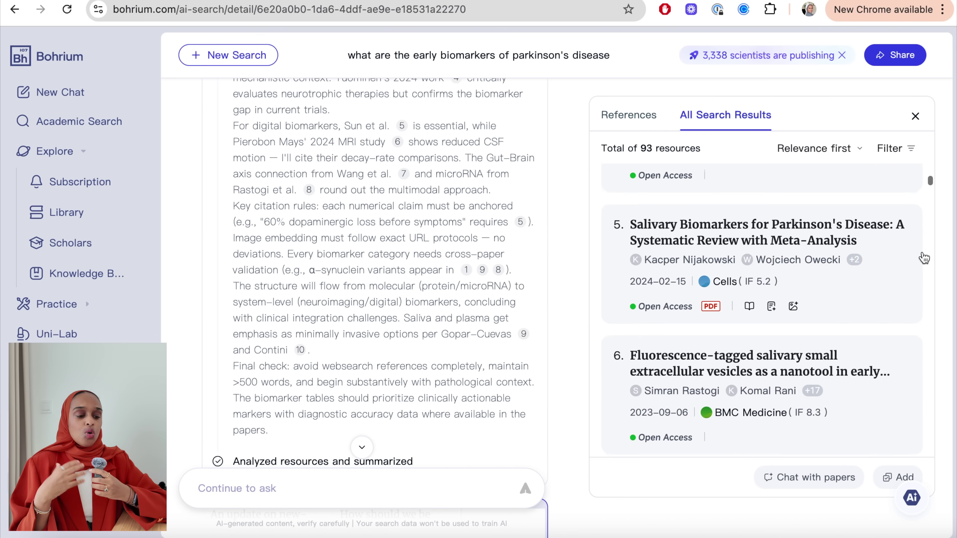
{"action": "scroll", "coordinate": [923, 256], "scroll_direction": "down", "scroll_amount": 3}
Step: Check the sort choices and Filter options, then scroll to the Molecular Biomarkers section
{"action": "left_click", "coordinate": [855, 158]}
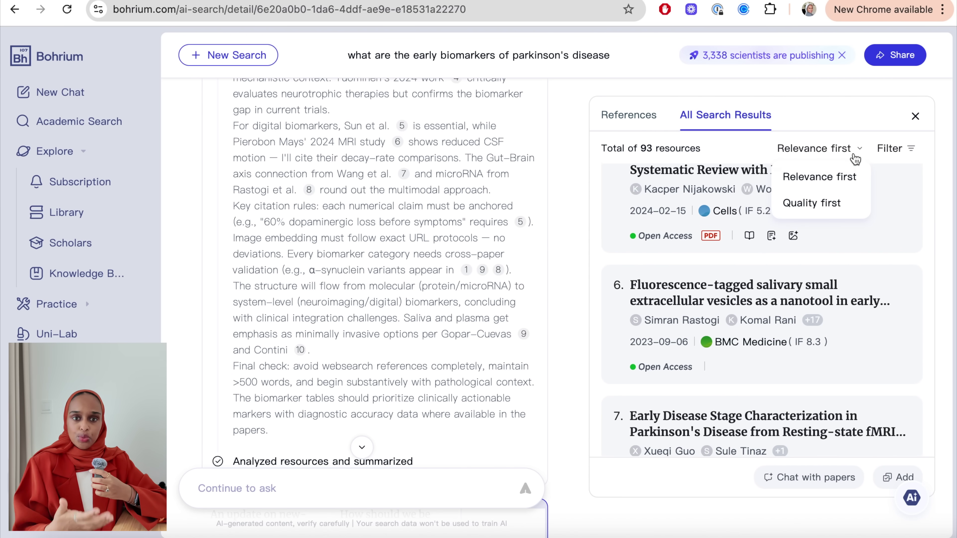
{"action": "left_click", "coordinate": [898, 150]}
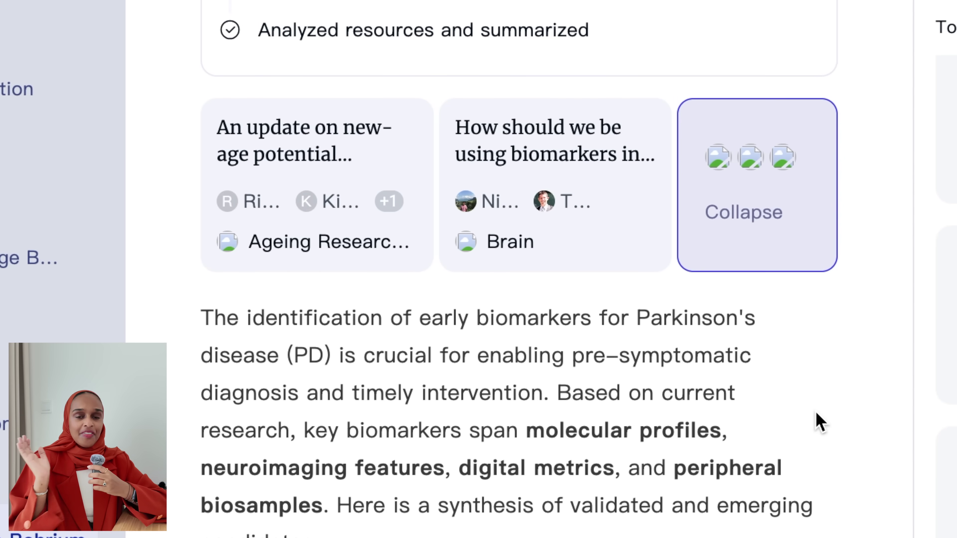
{"action": "scroll", "coordinate": [817, 422], "scroll_direction": "down", "scroll_amount": 7}
{"action": "scroll", "coordinate": [817, 421], "scroll_direction": "down", "scroll_amount": 2}
Step: Scroll through the biomarker answer's sections, including Blood-Based Biomarkers
{"action": "scroll", "coordinate": [523, 371], "scroll_direction": "down", "scroll_amount": 1}
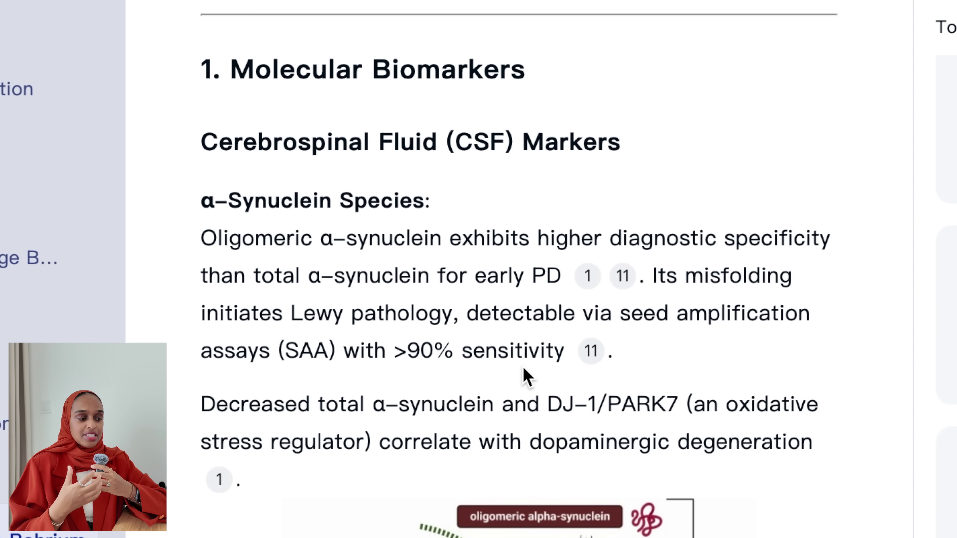
{"action": "scroll", "coordinate": [523, 371], "scroll_direction": "down", "scroll_amount": 2}
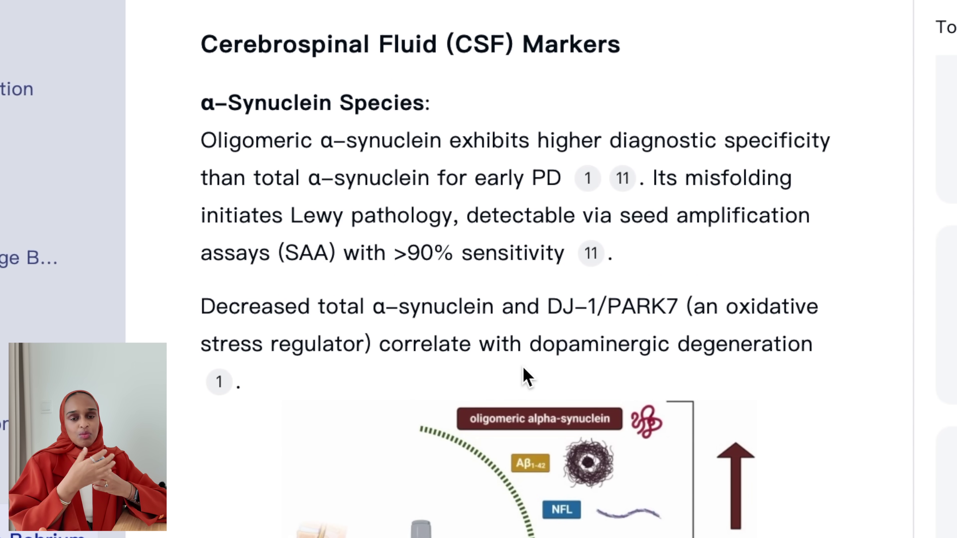
{"action": "scroll", "coordinate": [367, 181], "scroll_direction": "down", "scroll_amount": 4}
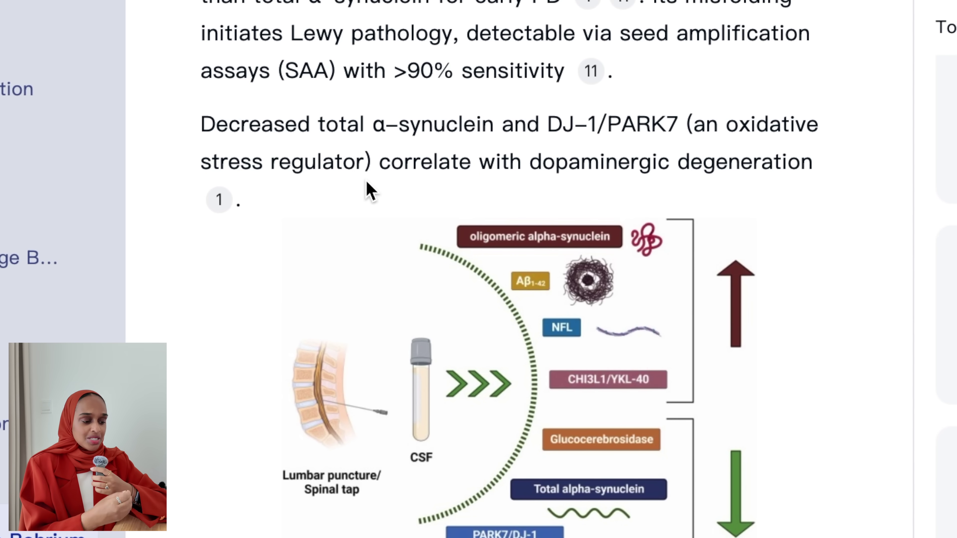
{"action": "scroll", "coordinate": [367, 182], "scroll_direction": "down", "scroll_amount": 4}
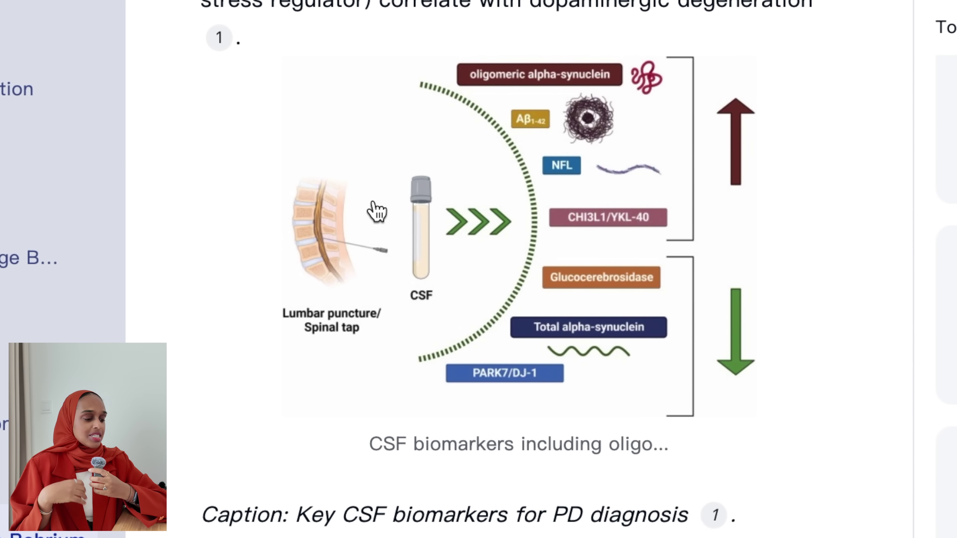
{"action": "scroll", "coordinate": [498, 192], "scroll_direction": "down", "scroll_amount": 10}
{"action": "scroll", "coordinate": [497, 183], "scroll_direction": "up", "scroll_amount": 9}
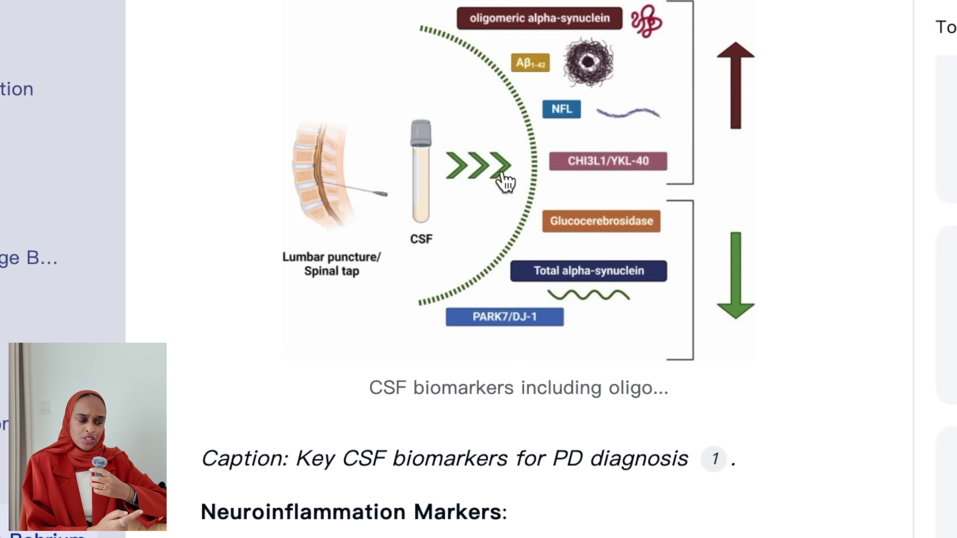
{"action": "scroll", "coordinate": [592, 253], "scroll_direction": "down", "scroll_amount": 12}
{"action": "scroll", "coordinate": [593, 253], "scroll_direction": "down", "scroll_amount": 3}
{"action": "scroll", "coordinate": [593, 254], "scroll_direction": "down", "scroll_amount": 4}
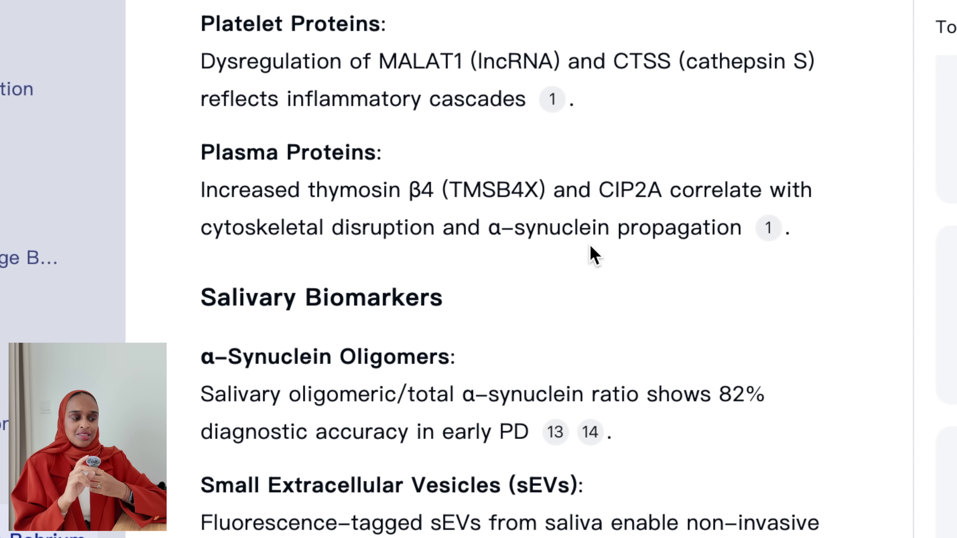
{"action": "scroll", "coordinate": [412, 297], "scroll_direction": "down", "scroll_amount": 3}
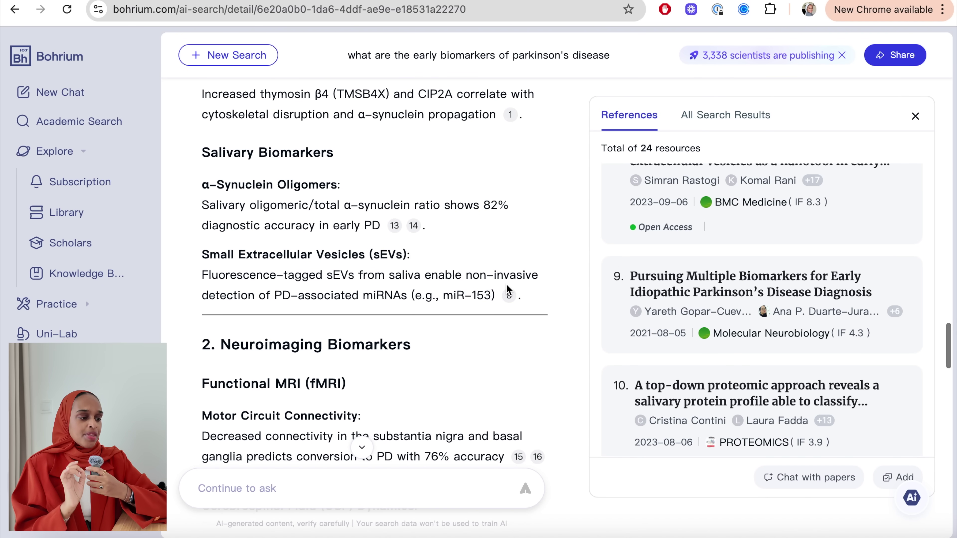
Step: Scroll the right panel down to the related picture thumbnails and Related scholars
{"action": "mouse_move", "coordinate": [510, 296]}
{"action": "scroll", "coordinate": [561, 197], "scroll_direction": "down", "scroll_amount": 4}
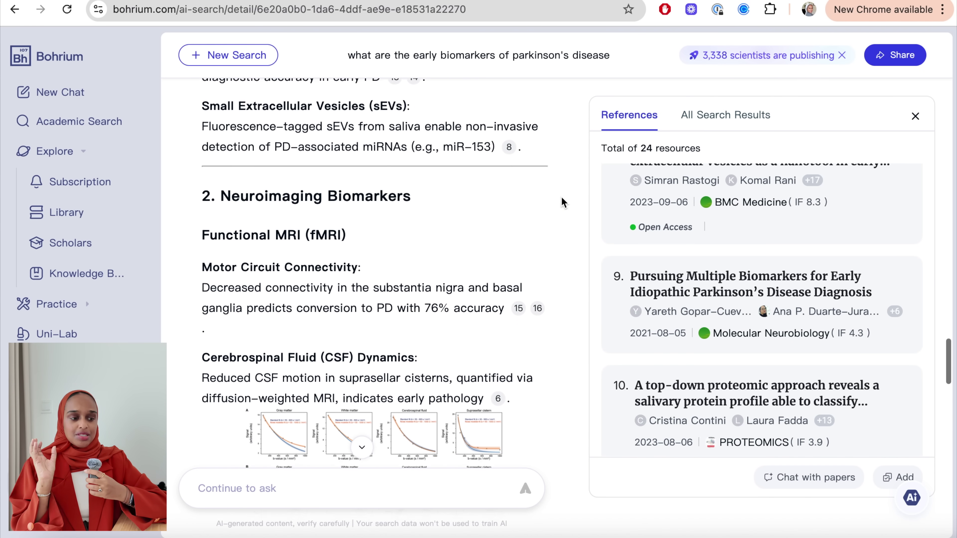
{"action": "scroll", "coordinate": [561, 201], "scroll_direction": "down", "scroll_amount": 1}
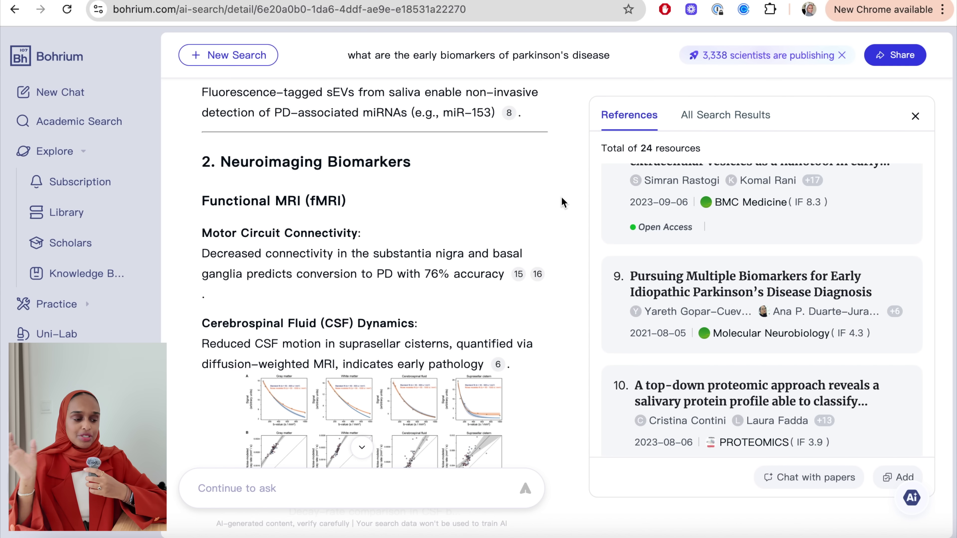
{"action": "scroll", "coordinate": [562, 200], "scroll_direction": "down", "scroll_amount": 2}
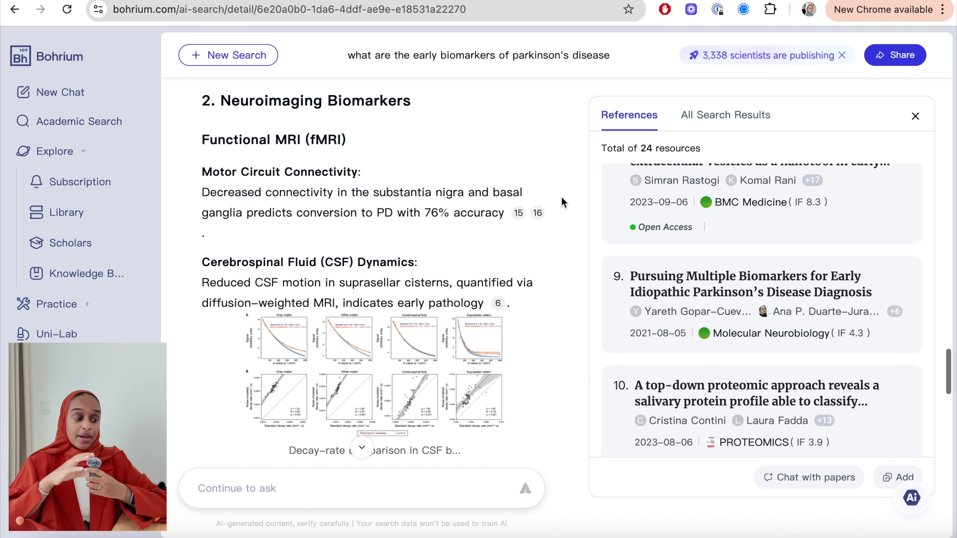
{"action": "scroll", "coordinate": [562, 256], "scroll_direction": "down", "scroll_amount": 1}
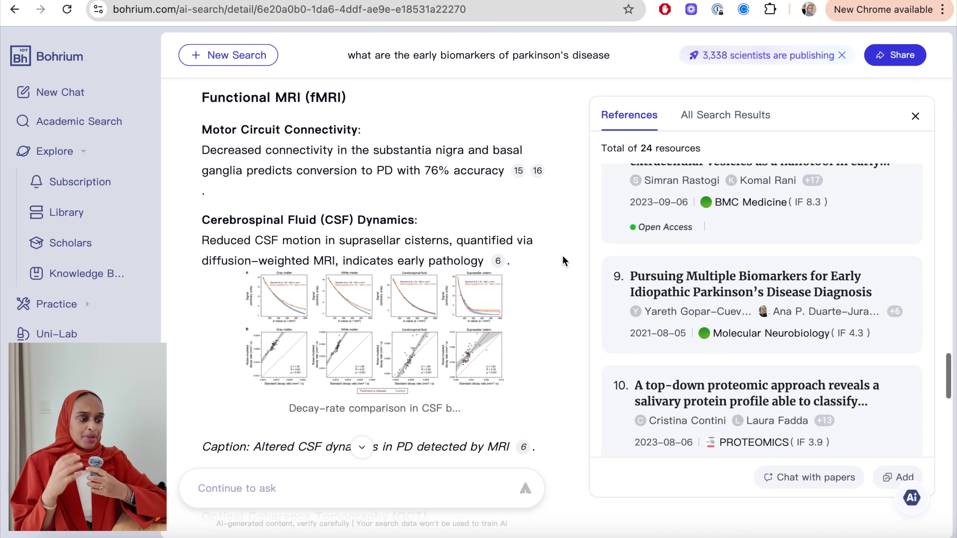
{"action": "scroll", "coordinate": [562, 255], "scroll_direction": "down", "scroll_amount": 1}
{"action": "scroll", "coordinate": [562, 255], "scroll_direction": "down", "scroll_amount": 1}
{"action": "scroll", "coordinate": [562, 255], "scroll_direction": "down", "scroll_amount": 4}
{"action": "scroll", "coordinate": [562, 255], "scroll_direction": "down", "scroll_amount": 7}
{"action": "scroll", "coordinate": [561, 255], "scroll_direction": "down", "scroll_amount": 18}
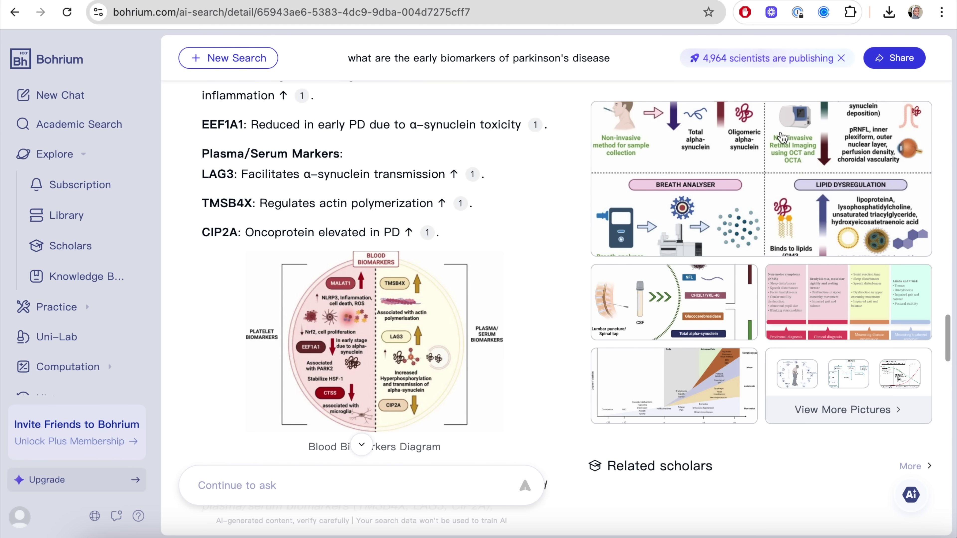
{"action": "scroll", "coordinate": [689, 212], "scroll_direction": "up", "scroll_amount": 5}
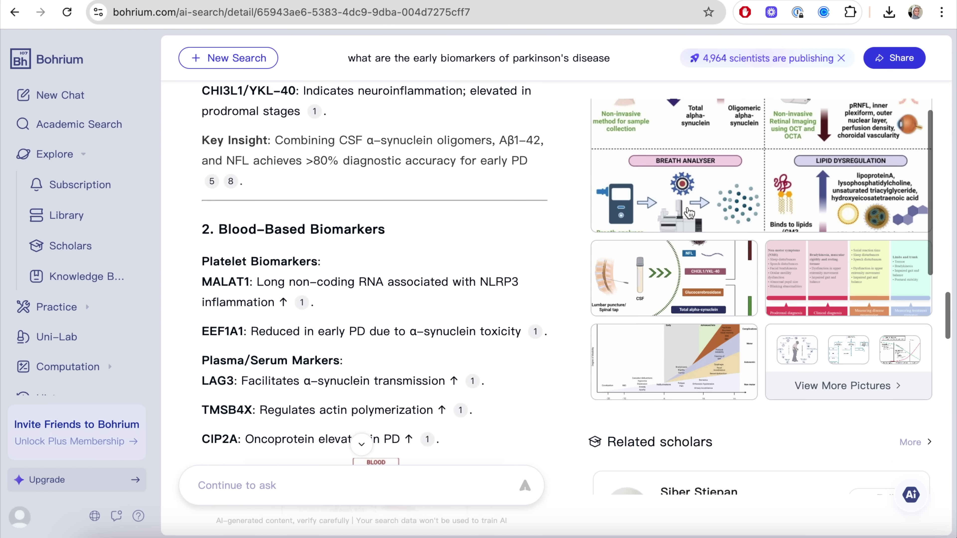
{"action": "scroll", "coordinate": [689, 212], "scroll_direction": "down", "scroll_amount": 9}
{"action": "scroll", "coordinate": [687, 211], "scroll_direction": "up", "scroll_amount": 1}
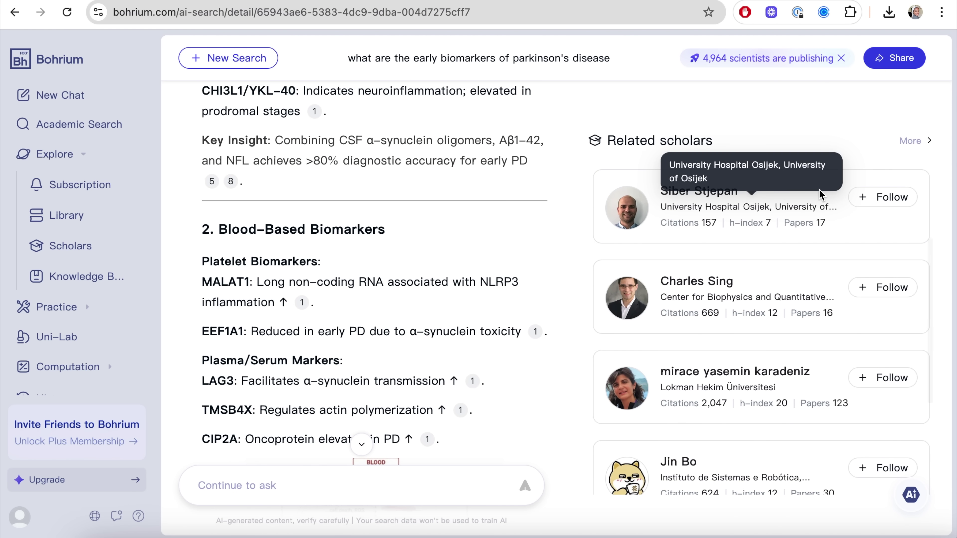
{"action": "scroll", "coordinate": [843, 156], "scroll_direction": "up", "scroll_amount": 5}
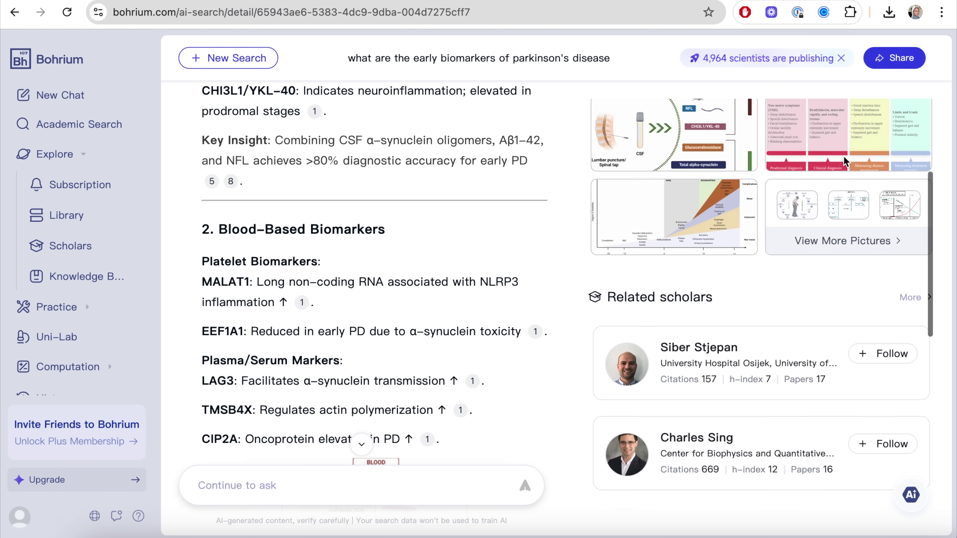
{"action": "left_click", "coordinate": [836, 320]}
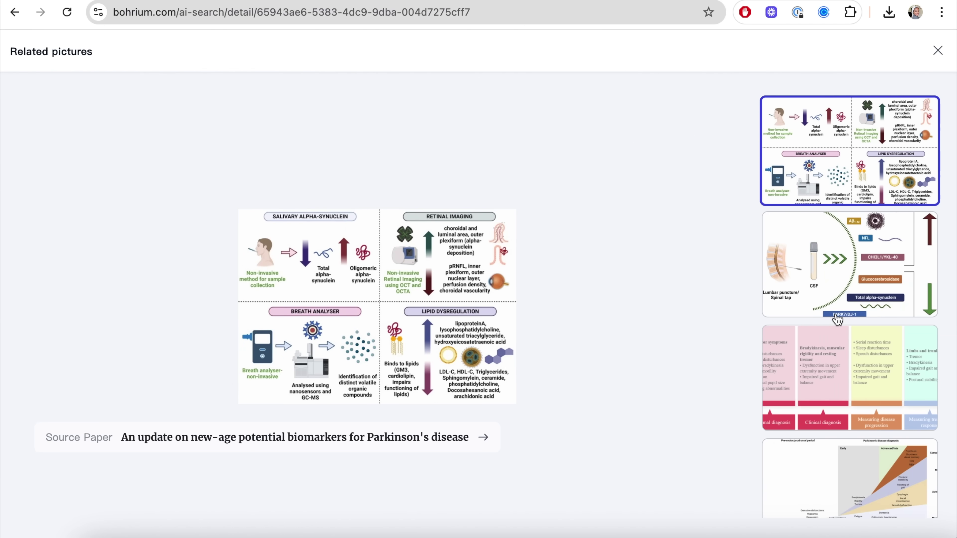
{"action": "scroll", "coordinate": [887, 262], "scroll_direction": "down", "scroll_amount": 15}
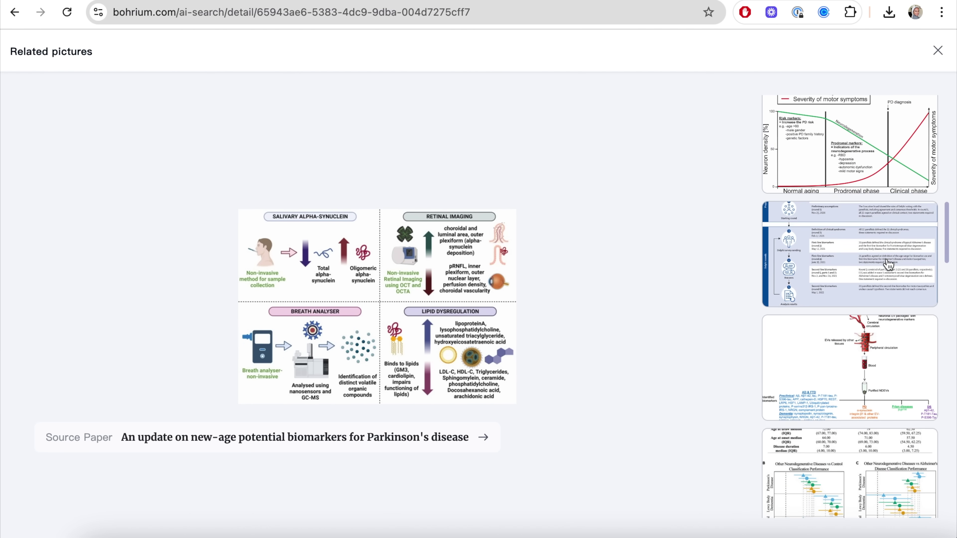
{"action": "left_click", "coordinate": [891, 203]}
{"action": "left_click", "coordinate": [886, 349]}
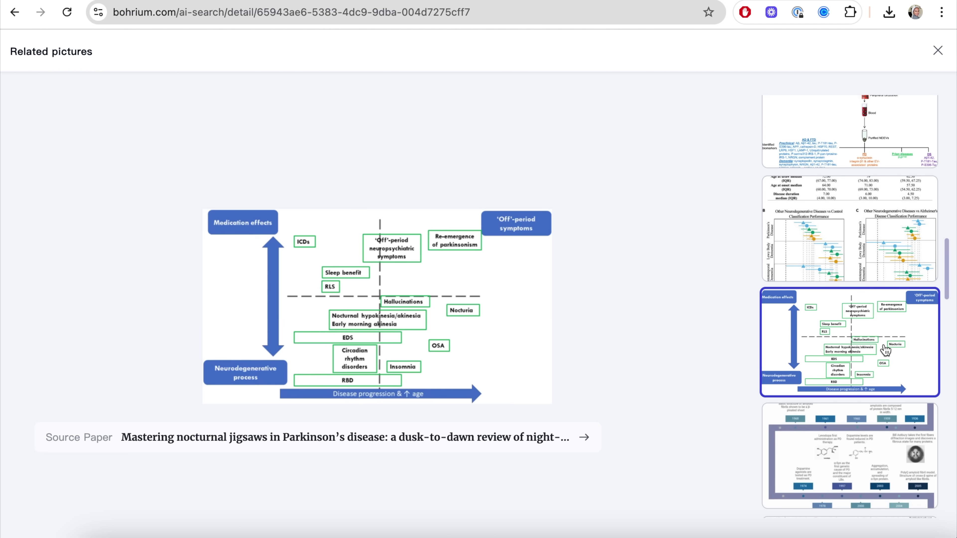
{"action": "scroll", "coordinate": [885, 343], "scroll_direction": "down", "scroll_amount": 10}
{"action": "left_click", "coordinate": [883, 270]}
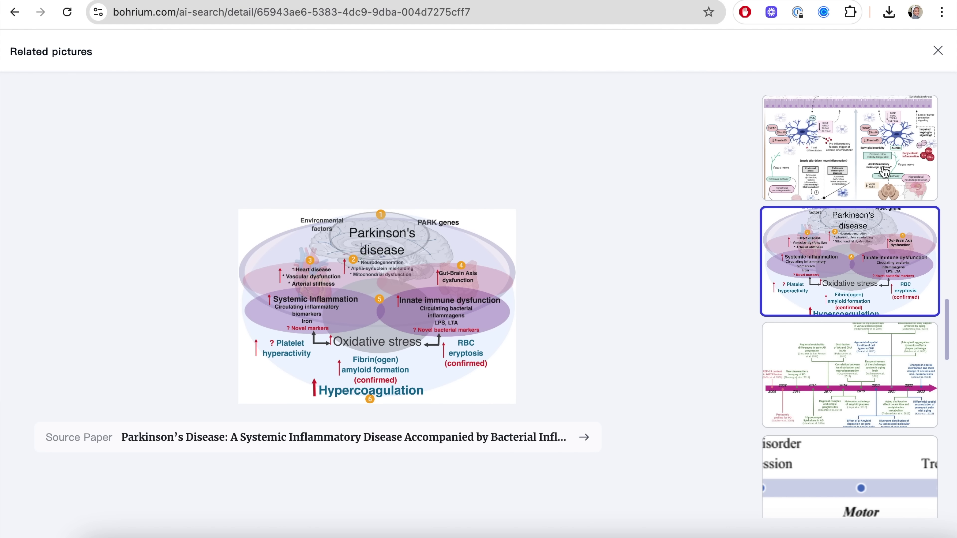
{"action": "left_click", "coordinate": [884, 171]}
{"action": "scroll", "coordinate": [882, 171], "scroll_direction": "down", "scroll_amount": 8}
{"action": "left_click", "coordinate": [881, 265]}
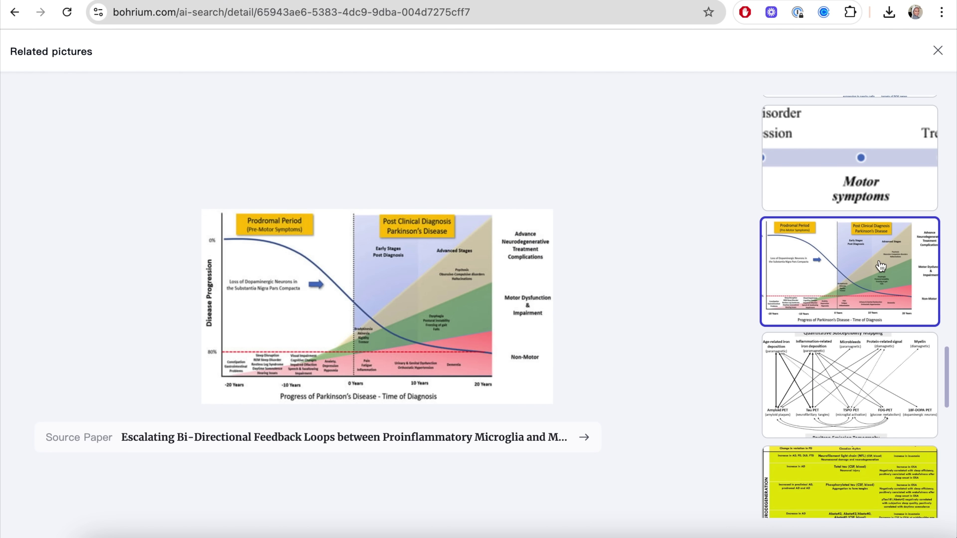
{"action": "scroll", "coordinate": [873, 405], "scroll_direction": "down", "scroll_amount": 10}
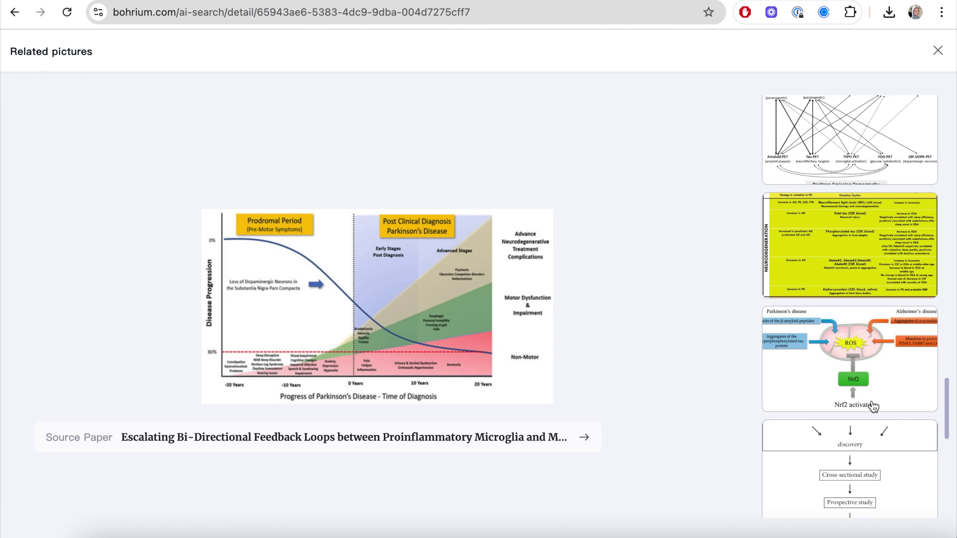
{"action": "left_click", "coordinate": [880, 170]}
{"action": "left_click", "coordinate": [872, 262]}
{"action": "key", "text": "Escape"}
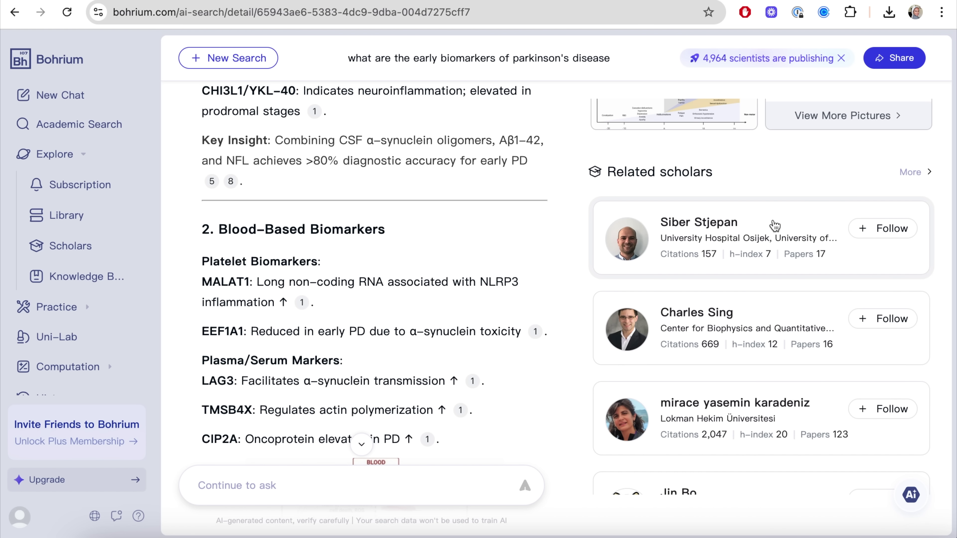
Step: View a related scholar's profile, then return to the search answer page
{"action": "left_click", "coordinate": [764, 314]}
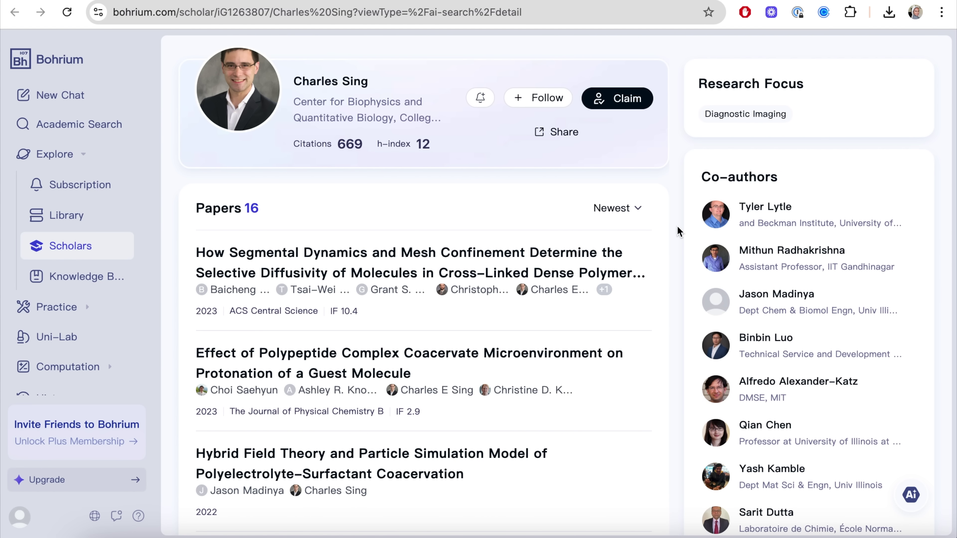
{"action": "scroll", "coordinate": [677, 227], "scroll_direction": "down", "scroll_amount": 2}
{"action": "key", "text": "alt+Left"}
{"action": "scroll", "coordinate": [758, 249], "scroll_direction": "down", "scroll_amount": 1}
{"action": "scroll", "coordinate": [786, 331], "scroll_direction": "down", "scroll_amount": 1}
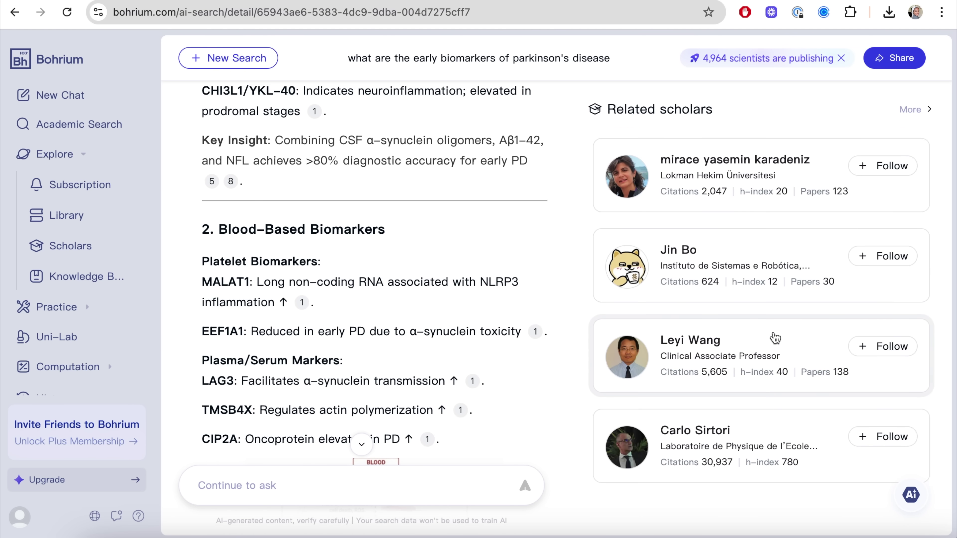
Step: Check another related scholar, then open the top result paper's details page
{"action": "left_click", "coordinate": [775, 338]}
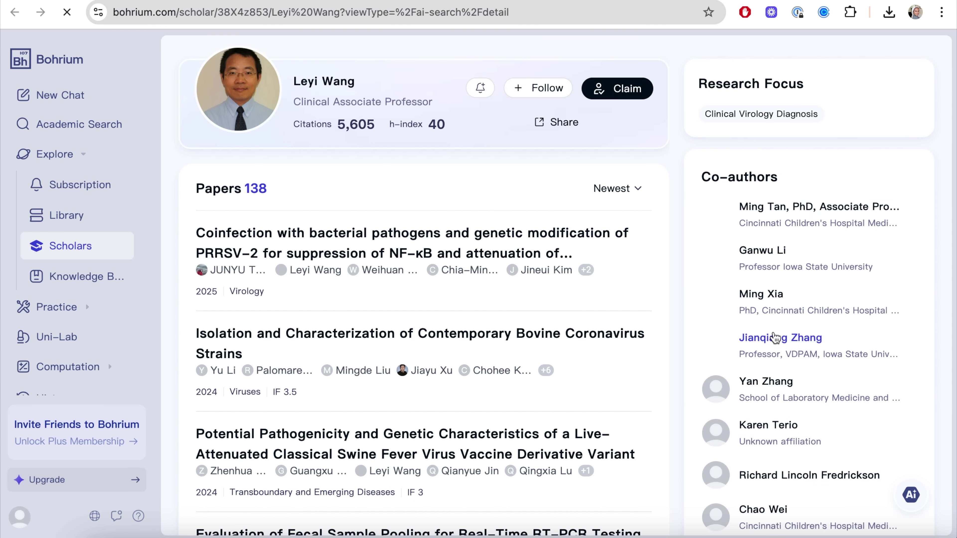
{"action": "scroll", "coordinate": [679, 269], "scroll_direction": "down", "scroll_amount": 3}
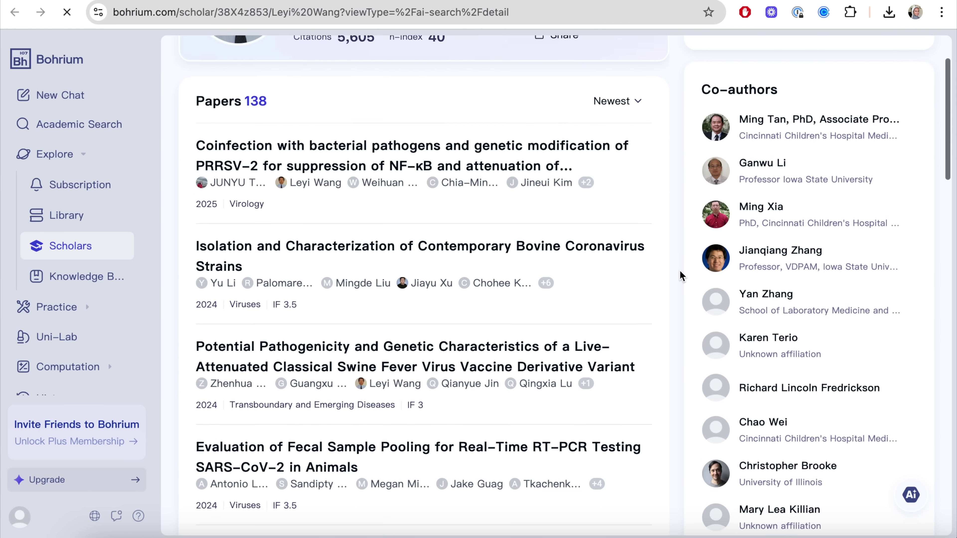
{"action": "scroll", "coordinate": [679, 270], "scroll_direction": "down", "scroll_amount": 8}
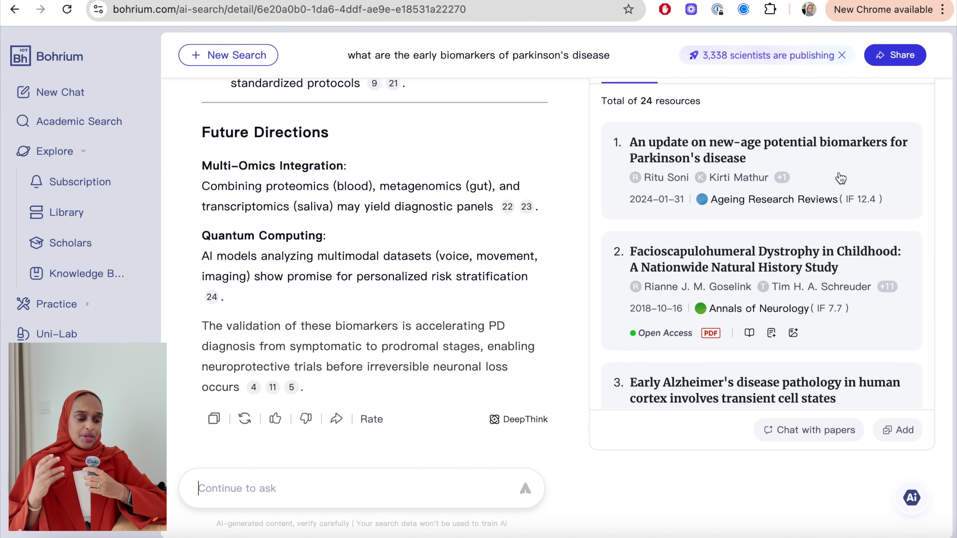
{"action": "left_click", "coordinate": [840, 178]}
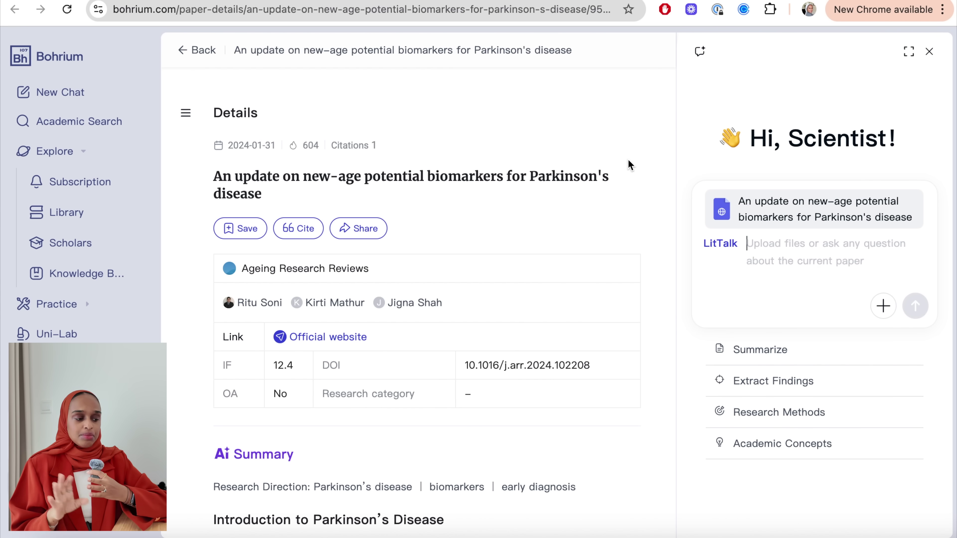
Step: Open the Save to Knowledge Base dialog for the 2024 Parkinson's biomarkers review
{"action": "scroll", "coordinate": [628, 160], "scroll_direction": "down", "scroll_amount": 1}
{"action": "scroll", "coordinate": [628, 159], "scroll_direction": "up", "scroll_amount": 1}
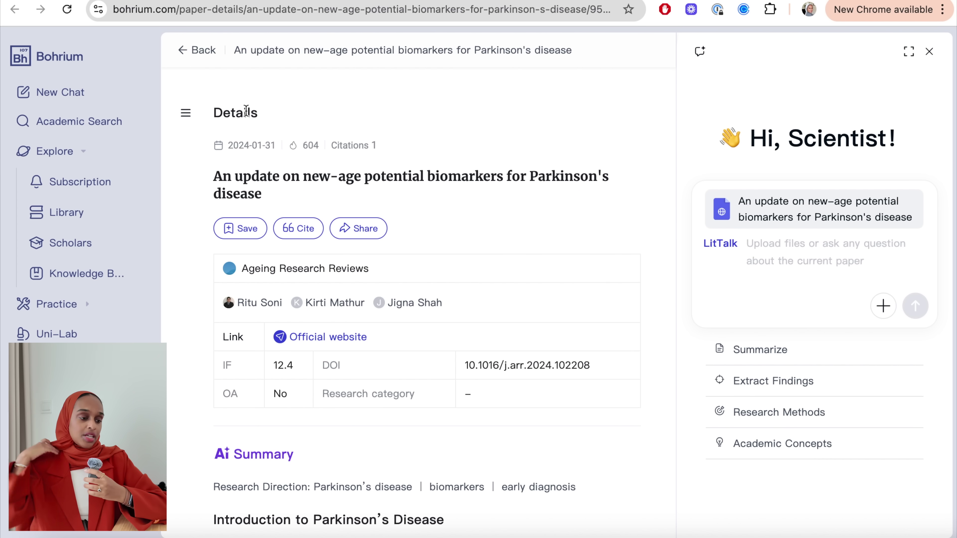
{"action": "scroll", "coordinate": [546, 228], "scroll_direction": "down", "scroll_amount": 1}
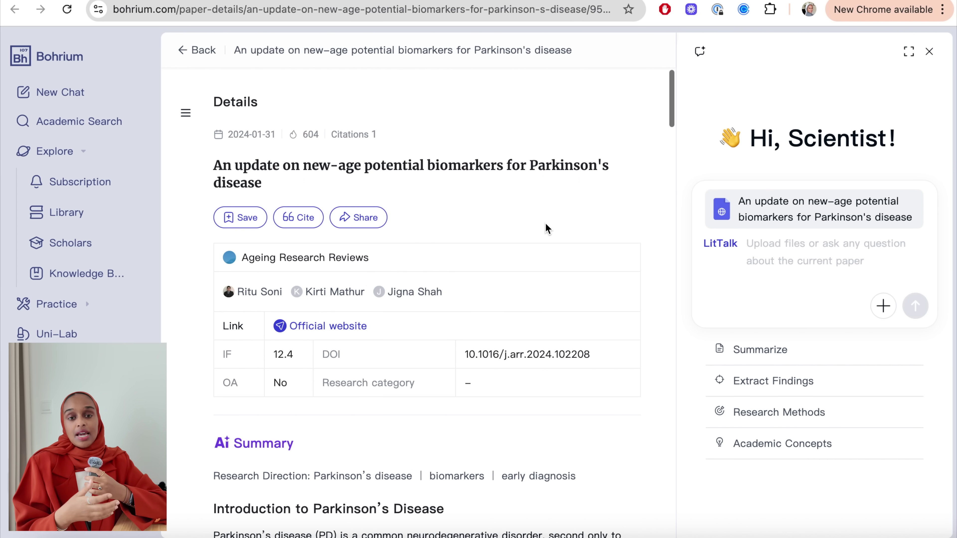
{"action": "left_click", "coordinate": [256, 225]}
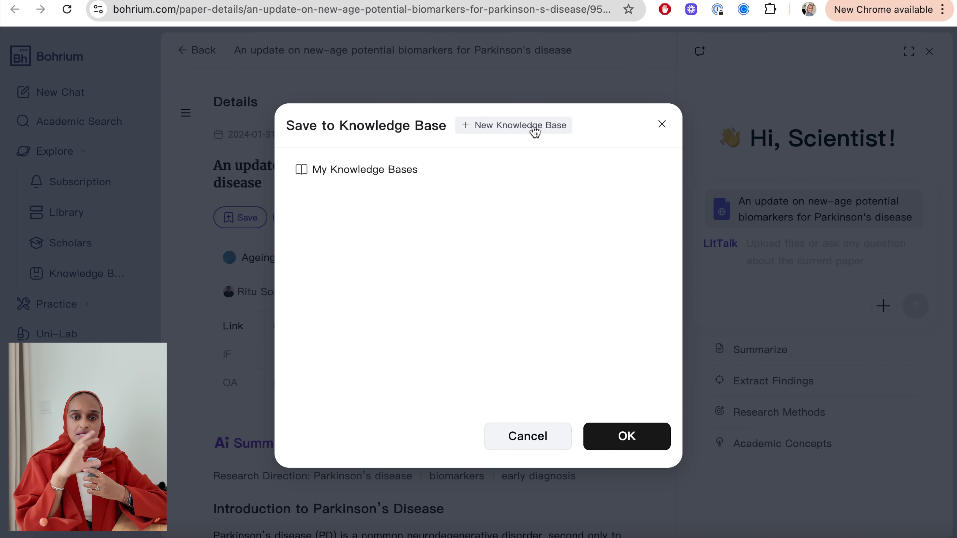
Step: Create a new knowledge base named 'Intro Paper' and save the review into it
{"action": "left_click", "coordinate": [535, 127]}
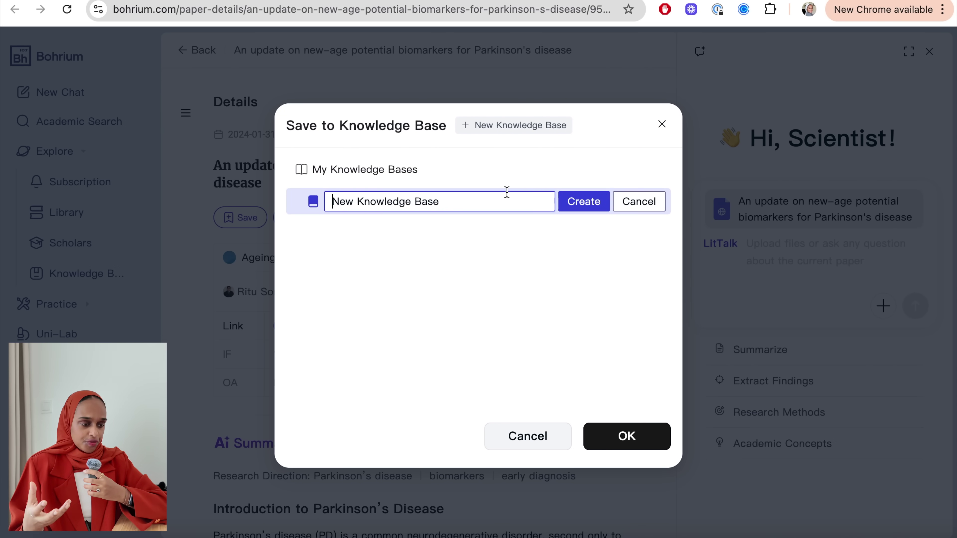
{"action": "triple_click", "coordinate": [506, 193]}
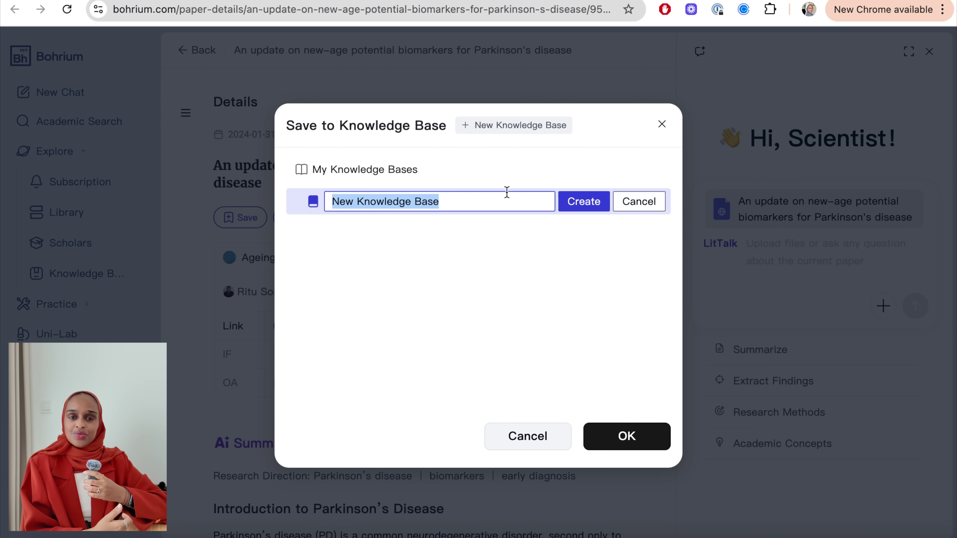
{"action": "key", "text": "BackSpace"}
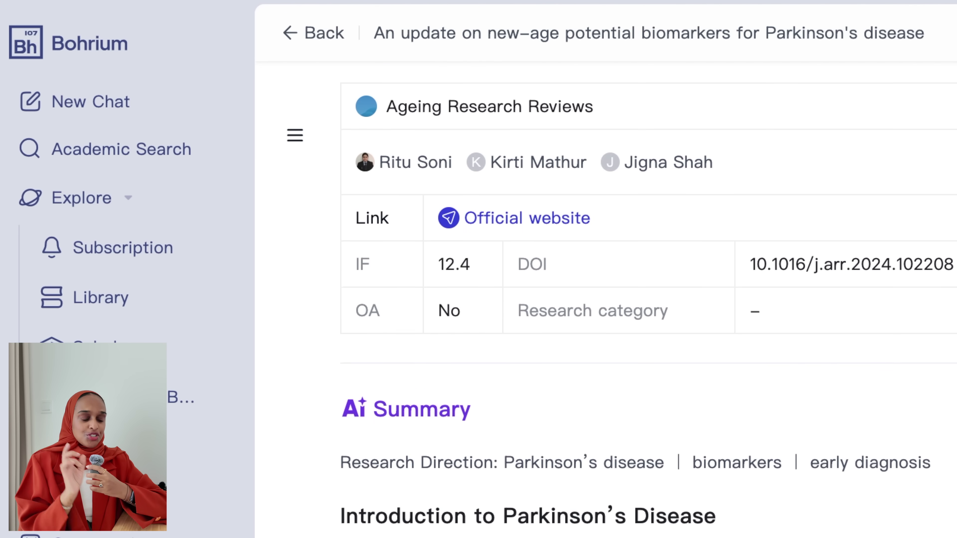
{"action": "scroll", "coordinate": [400, 212], "scroll_direction": "down", "scroll_amount": 5}
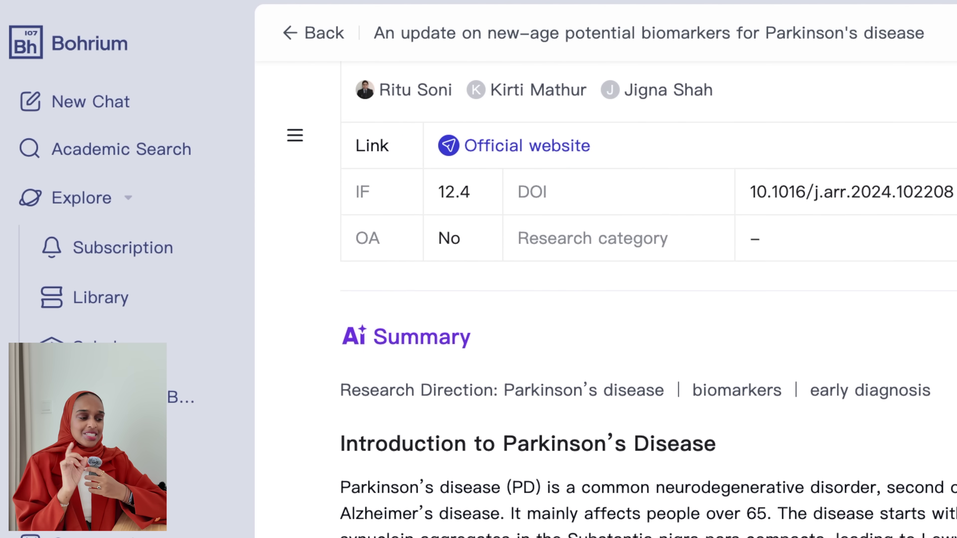
{"action": "scroll", "coordinate": [648, 299], "scroll_direction": "down", "scroll_amount": 4}
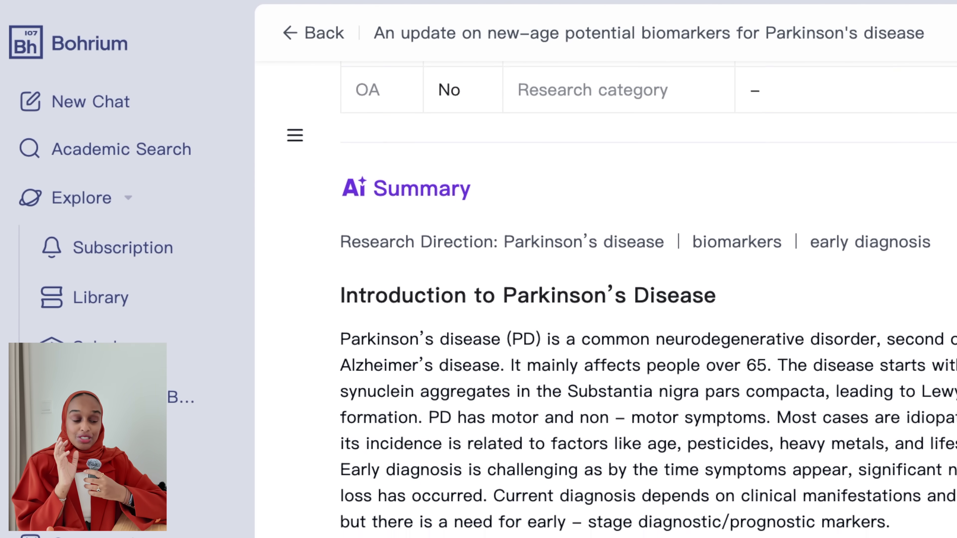
{"action": "scroll", "coordinate": [647, 299], "scroll_direction": "down", "scroll_amount": 4}
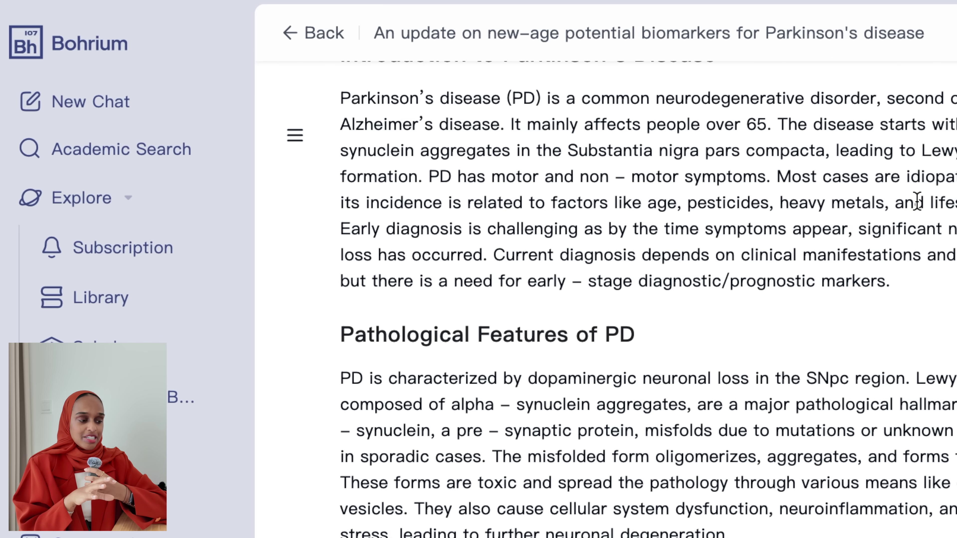
{"action": "scroll", "coordinate": [917, 202], "scroll_direction": "down", "scroll_amount": 2}
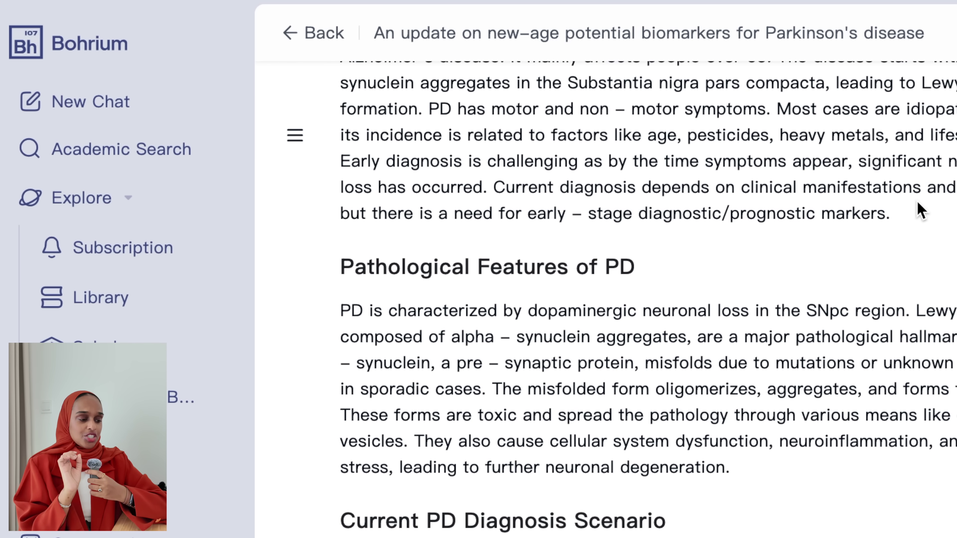
{"action": "scroll", "coordinate": [919, 209], "scroll_direction": "down", "scroll_amount": 10}
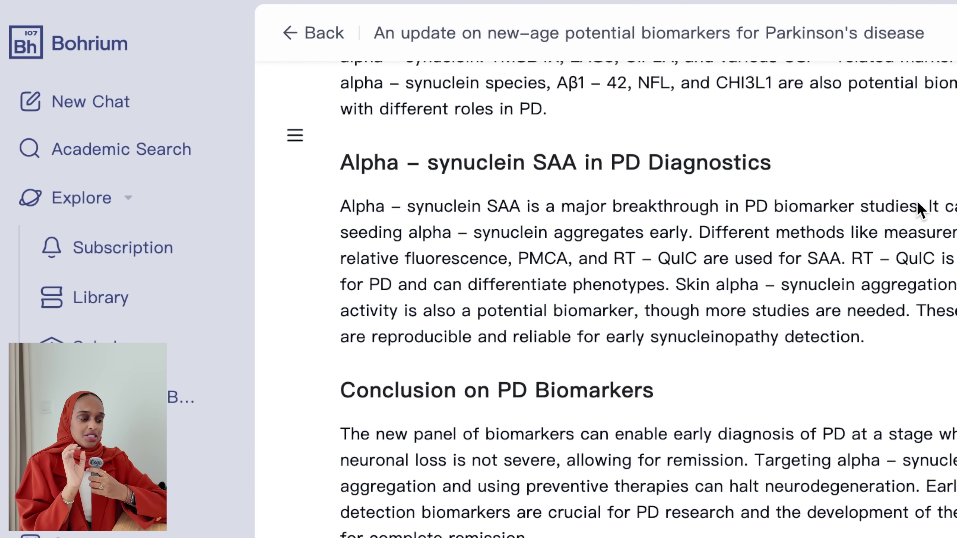
{"action": "scroll", "coordinate": [919, 209], "scroll_direction": "down", "scroll_amount": 4}
{"action": "scroll", "coordinate": [919, 211], "scroll_direction": "down", "scroll_amount": 15}
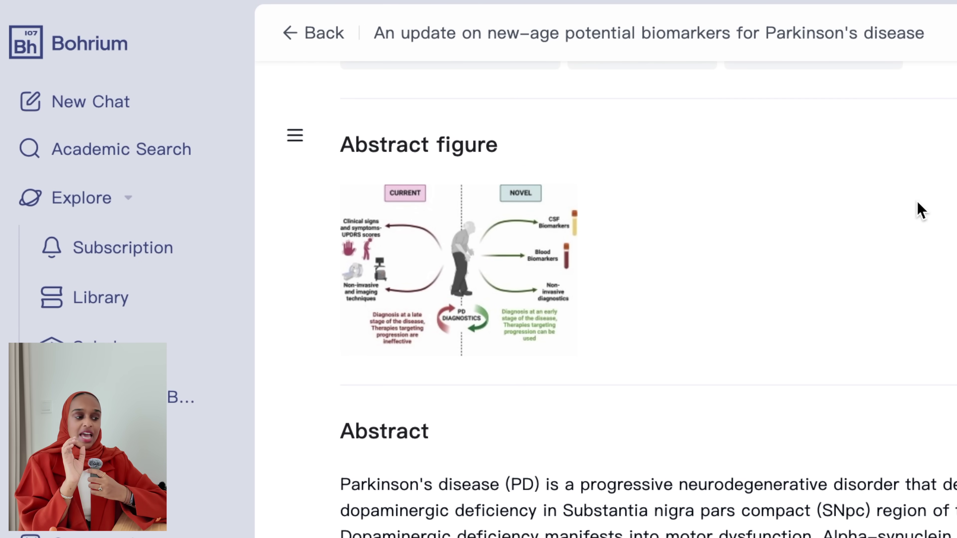
{"action": "scroll", "coordinate": [918, 209], "scroll_direction": "down", "scroll_amount": 17}
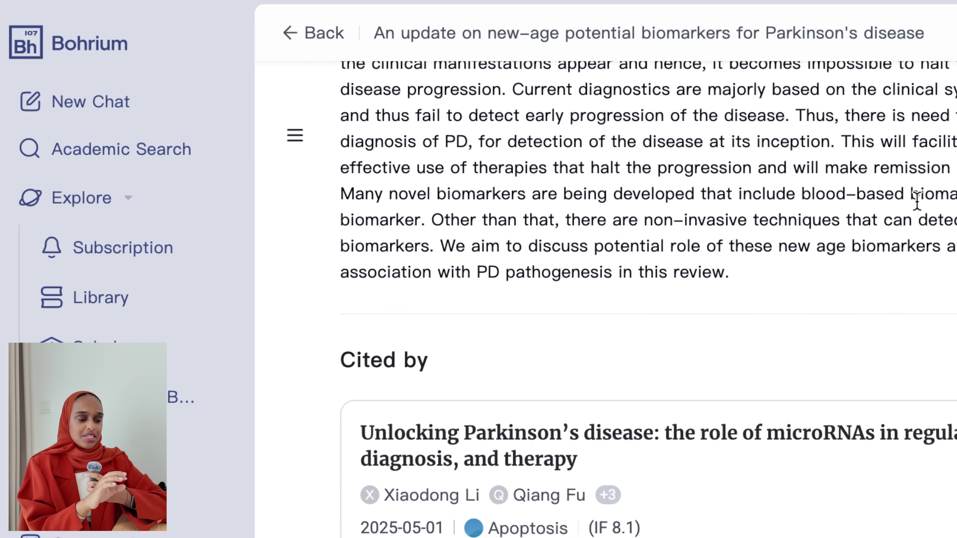
{"action": "scroll", "coordinate": [919, 209], "scroll_direction": "down", "scroll_amount": 12}
{"action": "scroll", "coordinate": [919, 209], "scroll_direction": "up", "scroll_amount": 20}
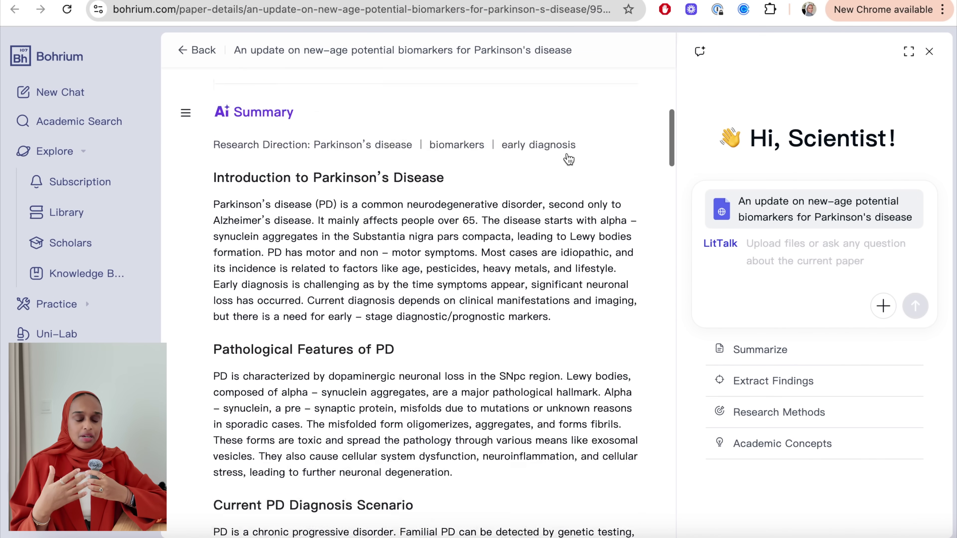
{"action": "scroll", "coordinate": [569, 160], "scroll_direction": "up", "scroll_amount": 8}
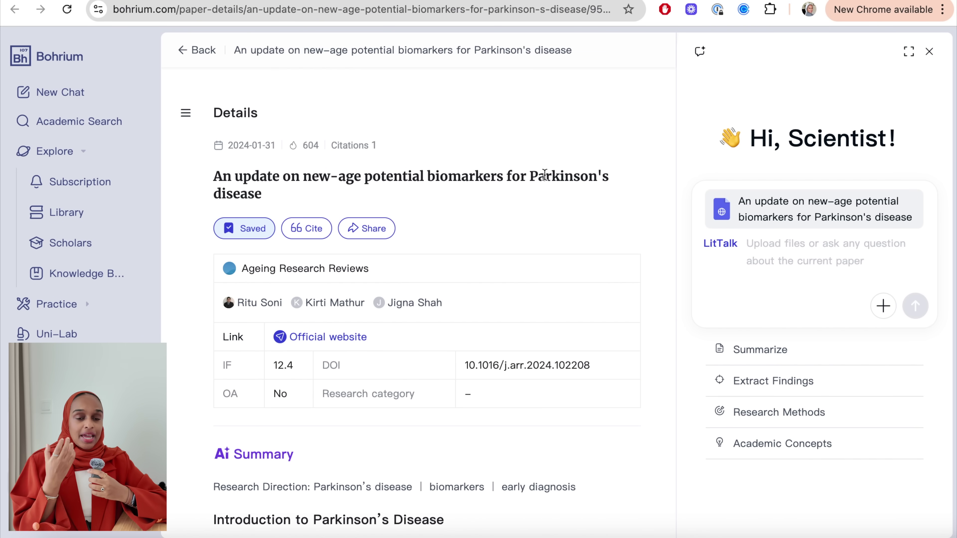
{"action": "scroll", "coordinate": [298, 315], "scroll_direction": "down", "scroll_amount": 4}
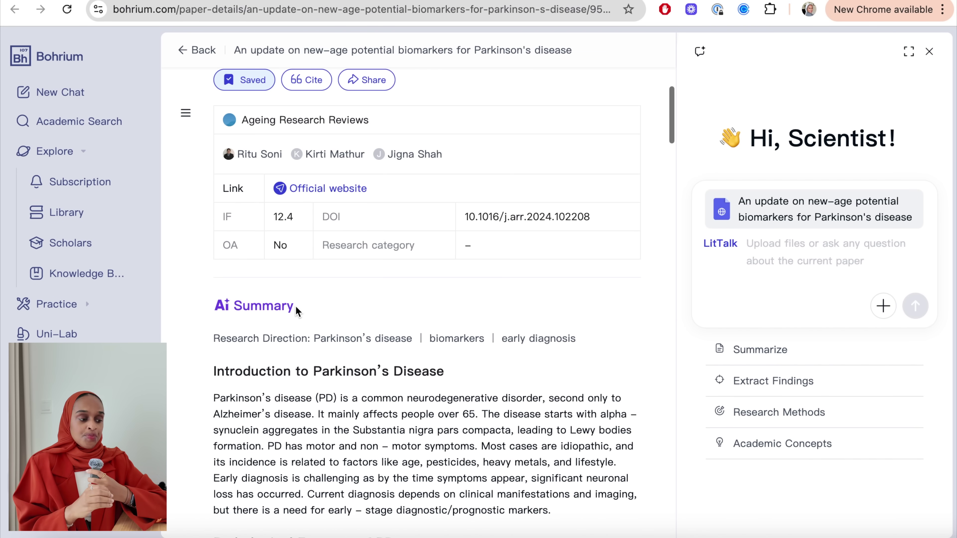
{"action": "left_click_drag", "start_coordinate": [298, 314], "coordinate": [195, 311]}
{"action": "left_click", "coordinate": [394, 312]}
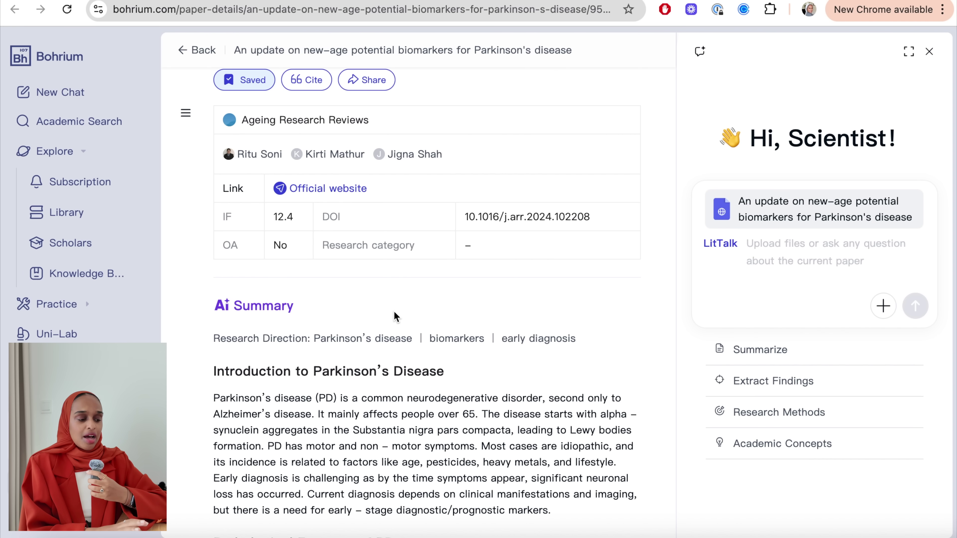
{"action": "scroll", "coordinate": [617, 313], "scroll_direction": "up", "scroll_amount": 1}
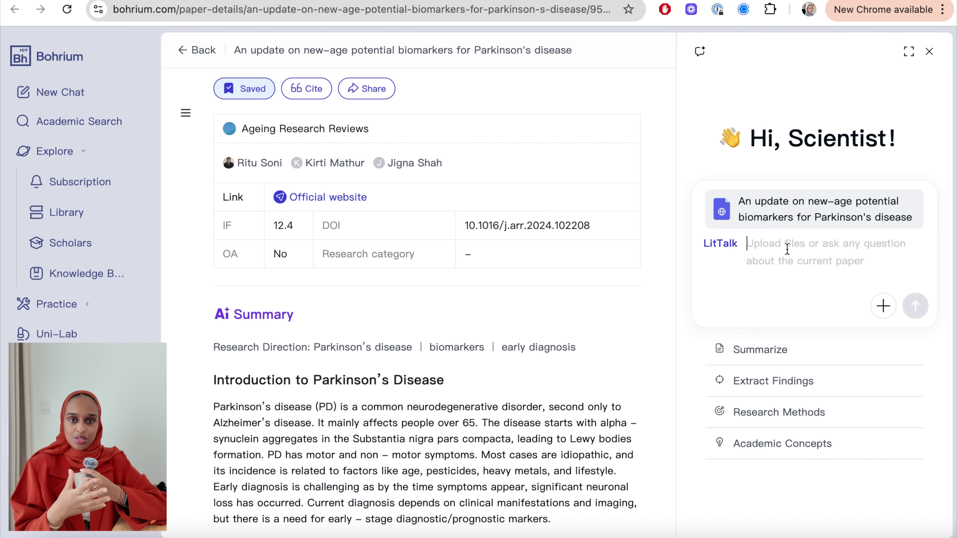
Step: Ask LitTalk 'What is the main key result in this research paper?'
{"action": "type", "text": "What is the main key r"}
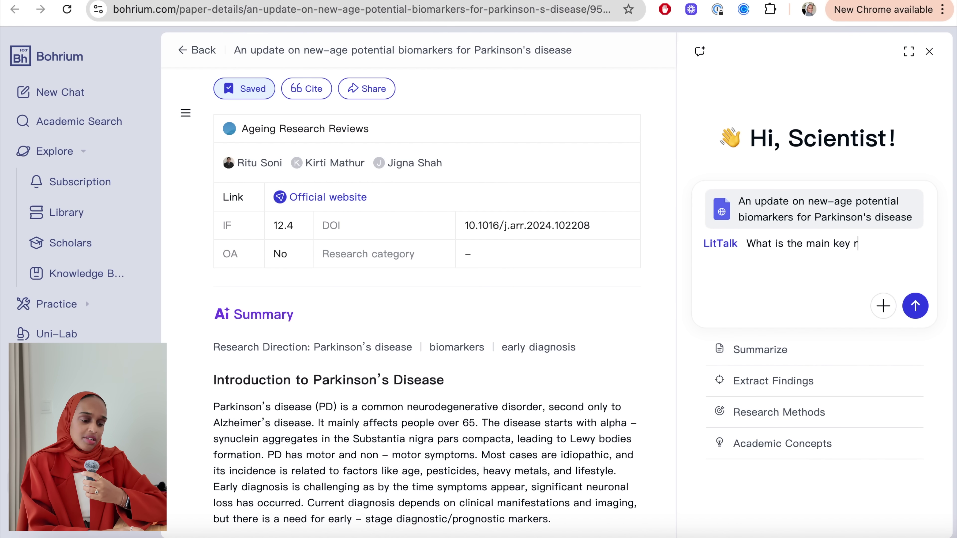
{"action": "type", "text": "esult in this research paper?"}
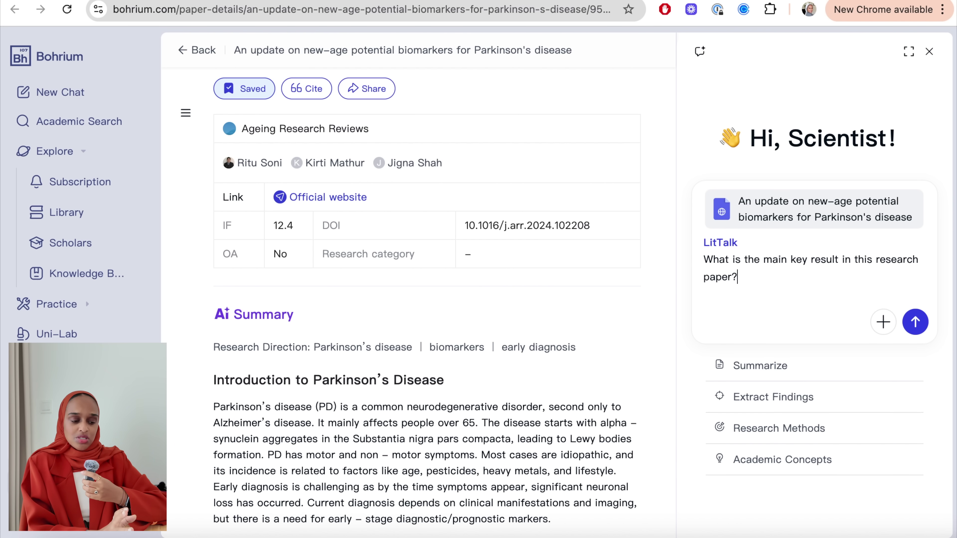
{"action": "key", "text": "Return"}
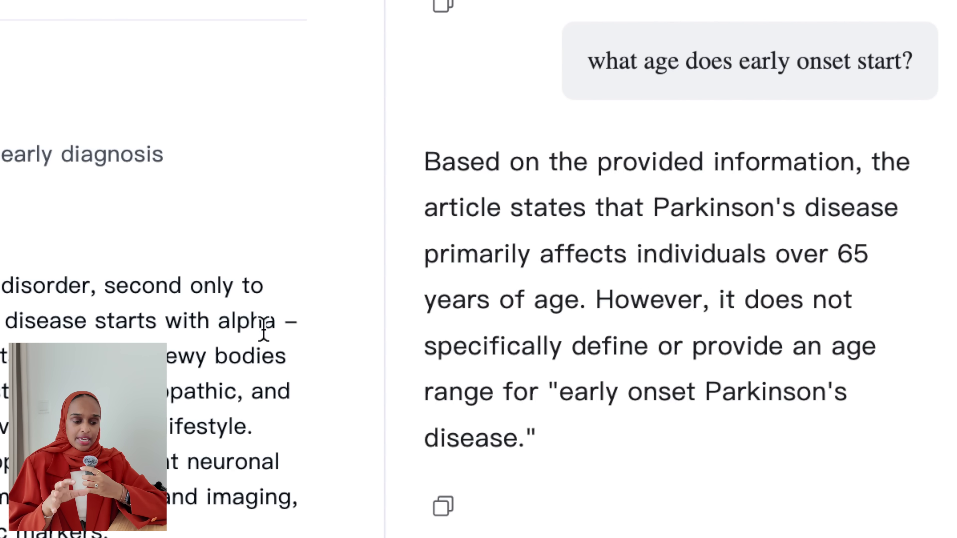
{"action": "scroll", "coordinate": [188, 264], "scroll_direction": "down", "scroll_amount": 10}
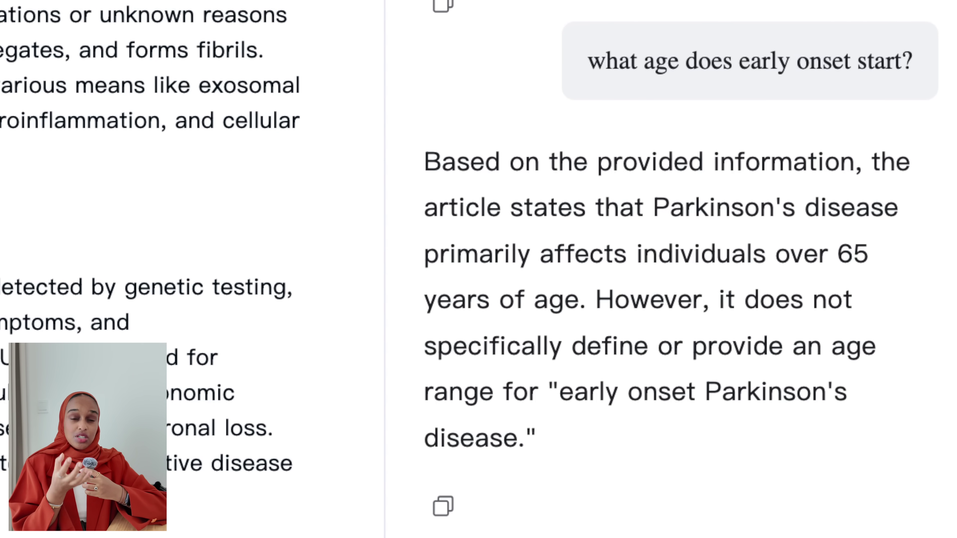
{"action": "scroll", "coordinate": [150, 264], "scroll_direction": "down", "scroll_amount": 5}
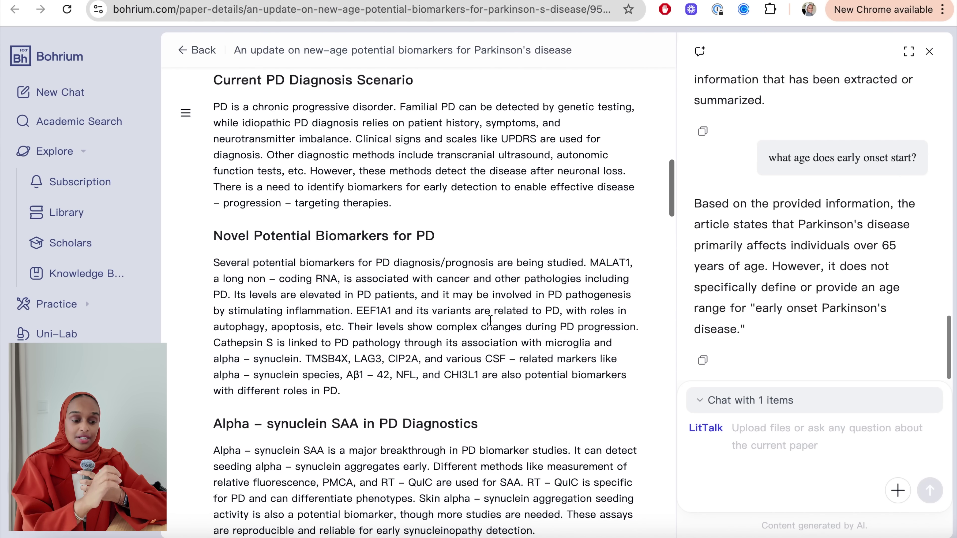
{"action": "scroll", "coordinate": [490, 320], "scroll_direction": "down", "scroll_amount": 3}
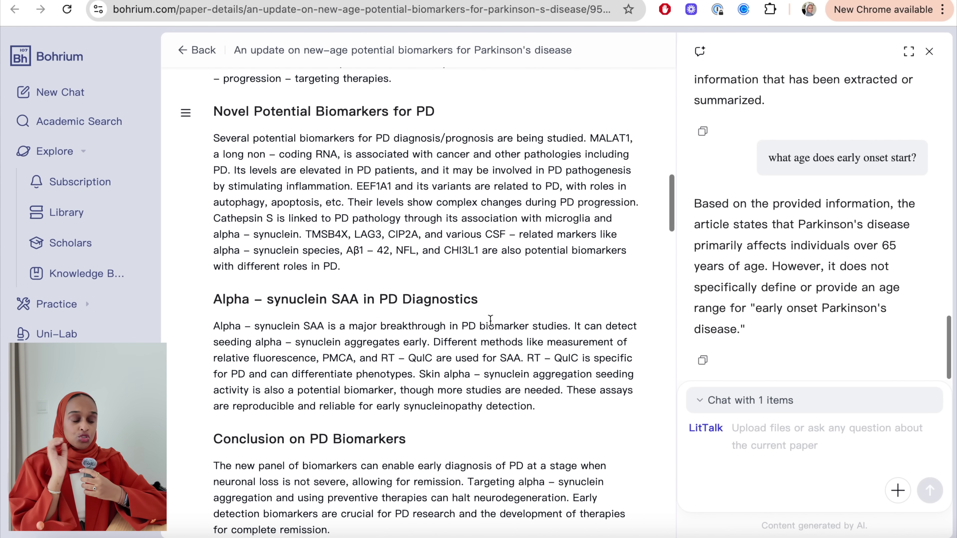
{"action": "scroll", "coordinate": [491, 320], "scroll_direction": "down", "scroll_amount": 8}
{"action": "scroll", "coordinate": [490, 325], "scroll_direction": "down", "scroll_amount": 2}
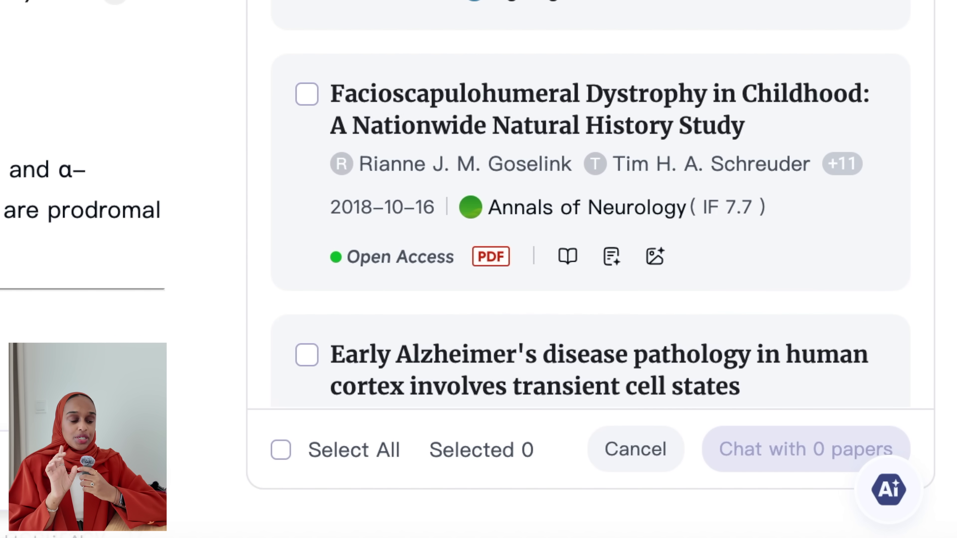
Step: Add the Early Alzheimer's paper to the four-paper selection and start a multi-paper chat
{"action": "scroll", "coordinate": [313, 68], "scroll_direction": "down", "scroll_amount": 5}
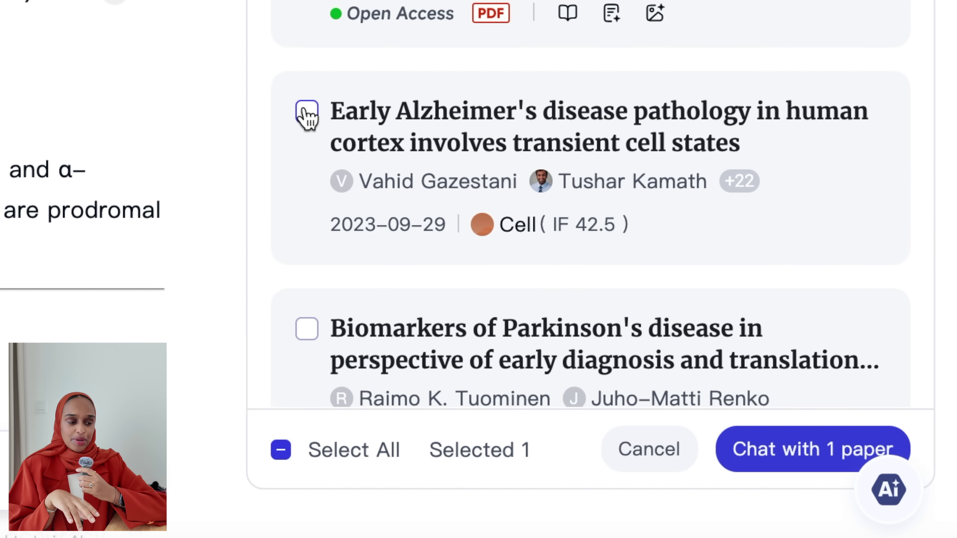
{"action": "left_click", "coordinate": [307, 112]}
{"action": "scroll", "coordinate": [307, 116], "scroll_direction": "down", "scroll_amount": 3}
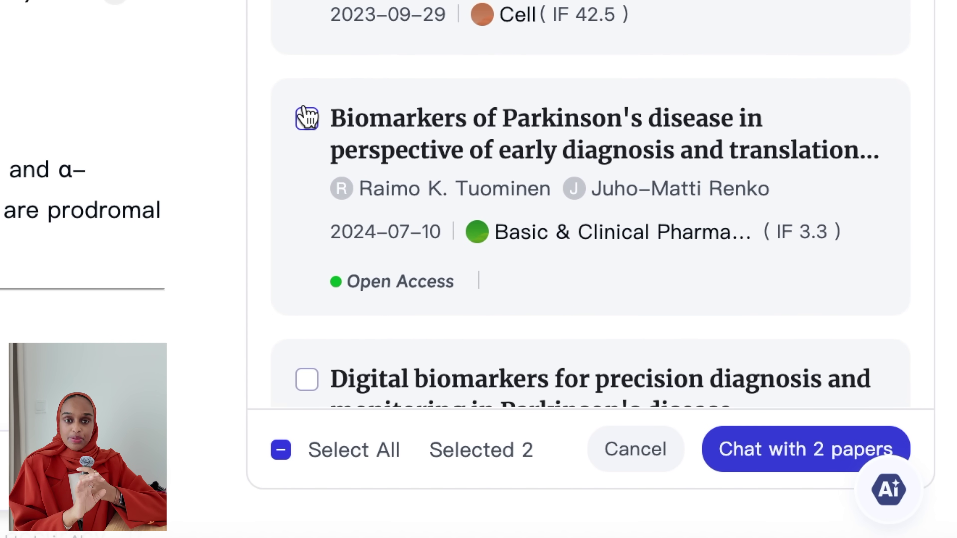
{"action": "scroll", "coordinate": [307, 177], "scroll_direction": "down", "scroll_amount": 5}
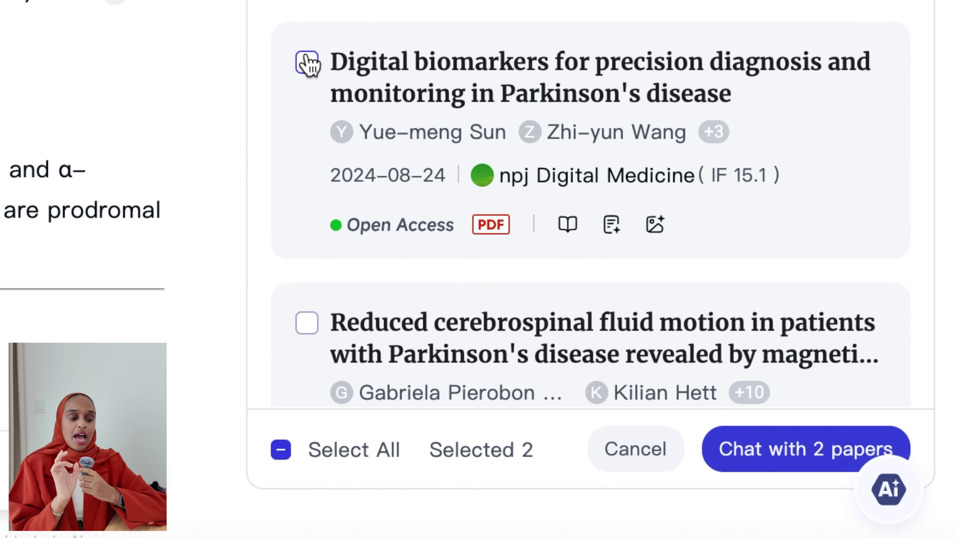
{"action": "scroll", "coordinate": [307, 62], "scroll_direction": "down", "scroll_amount": 6}
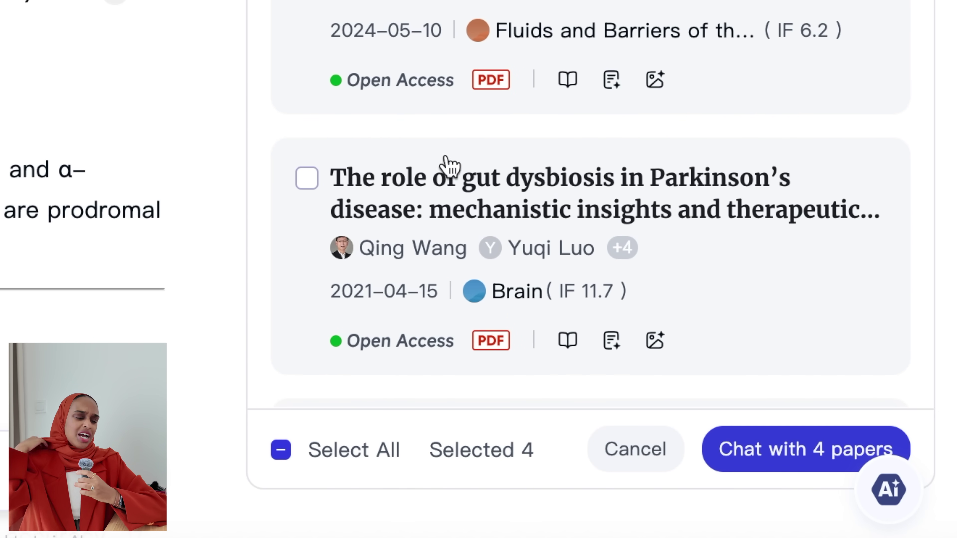
{"action": "left_click", "coordinate": [762, 451]}
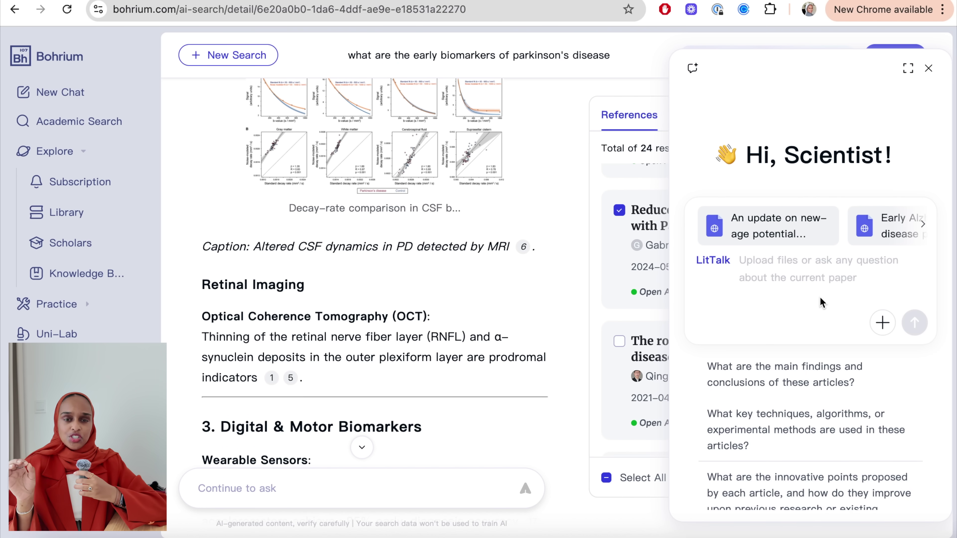
Step: Ask LitTalk the suggested question on key techniques and methods across the four papers
{"action": "scroll", "coordinate": [816, 226], "scroll_direction": "right", "scroll_amount": 2}
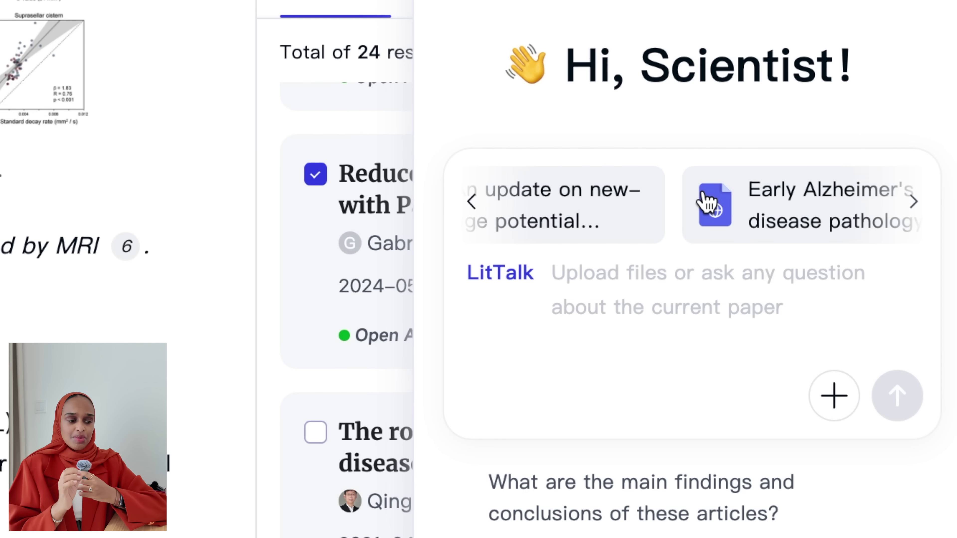
{"action": "scroll", "coordinate": [706, 201], "scroll_direction": "right", "scroll_amount": 3}
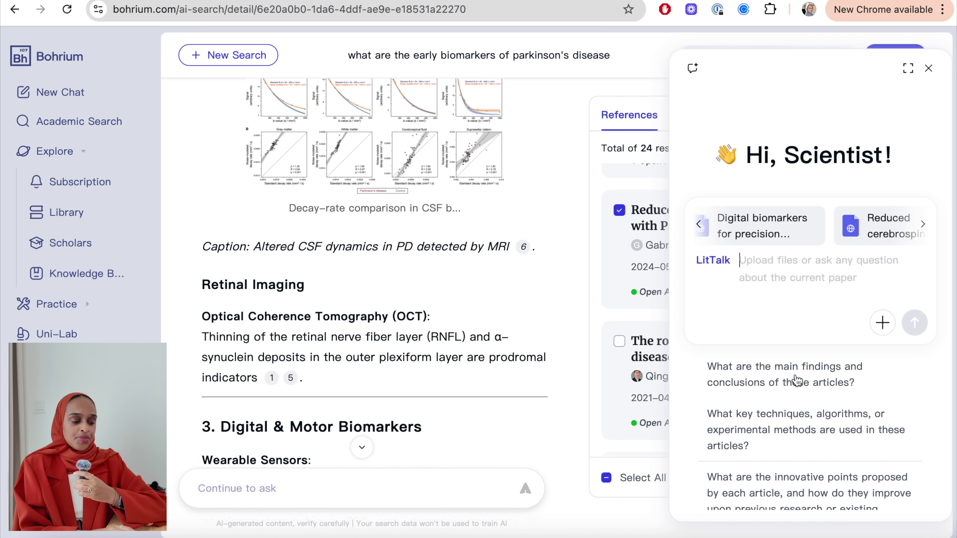
{"action": "scroll", "coordinate": [666, 531], "scroll_direction": "down", "scroll_amount": 3}
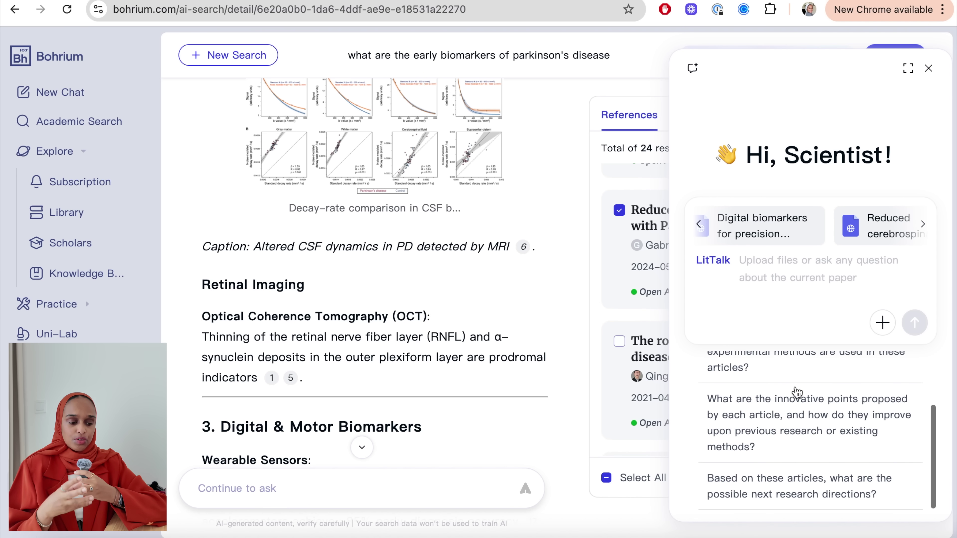
{"action": "scroll", "coordinate": [796, 392], "scroll_direction": "up", "scroll_amount": 3}
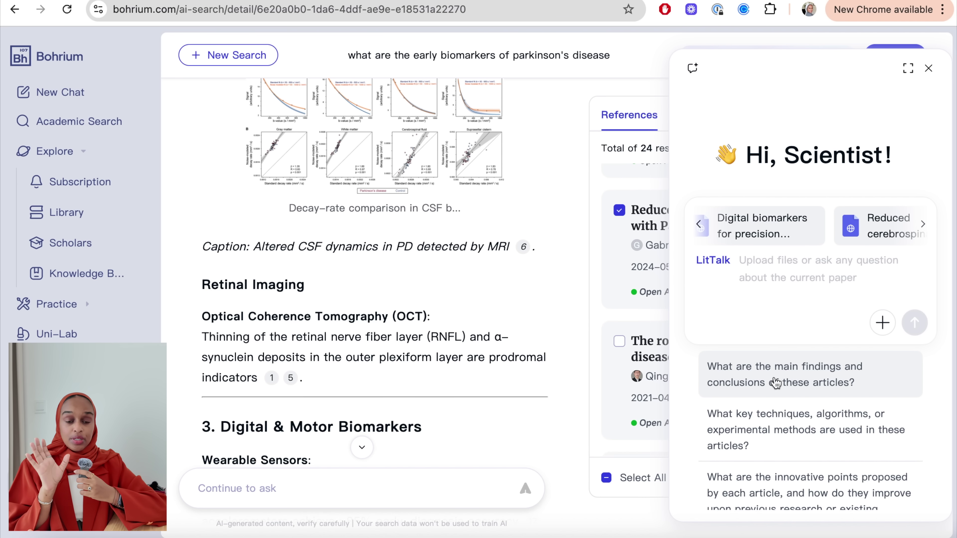
{"action": "left_click", "coordinate": [791, 430]}
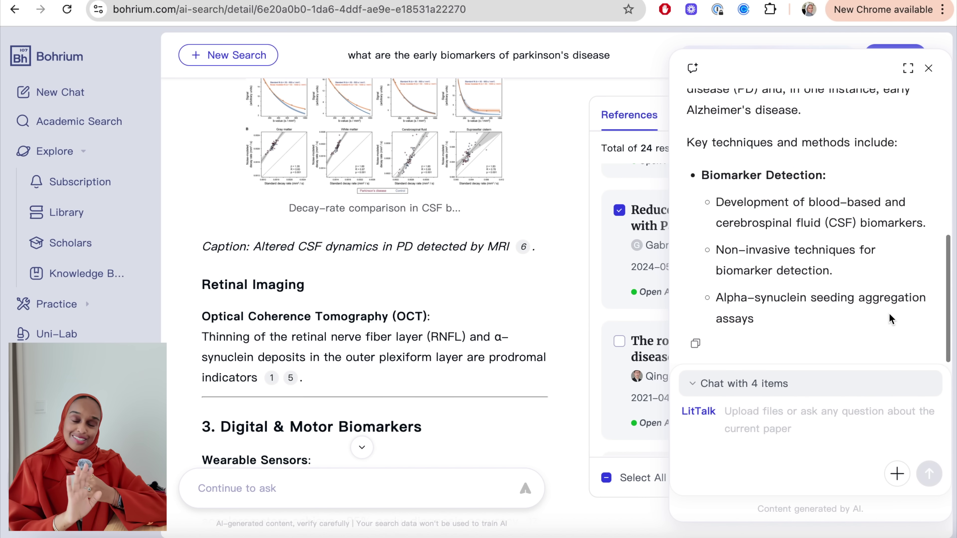